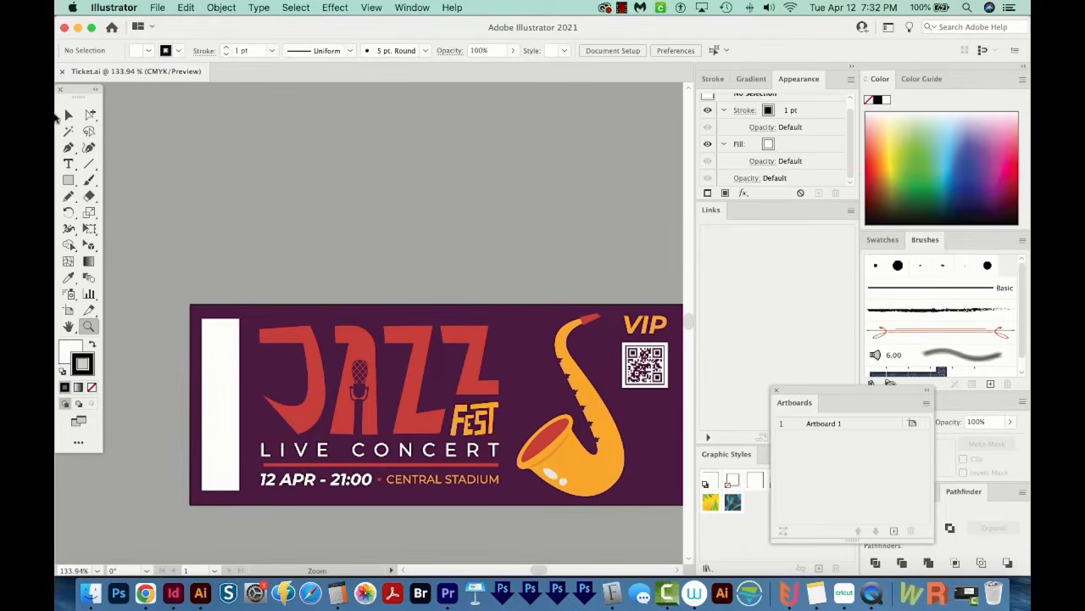
key(v)
key(super+1)
scroll(414, 268, down, 1)
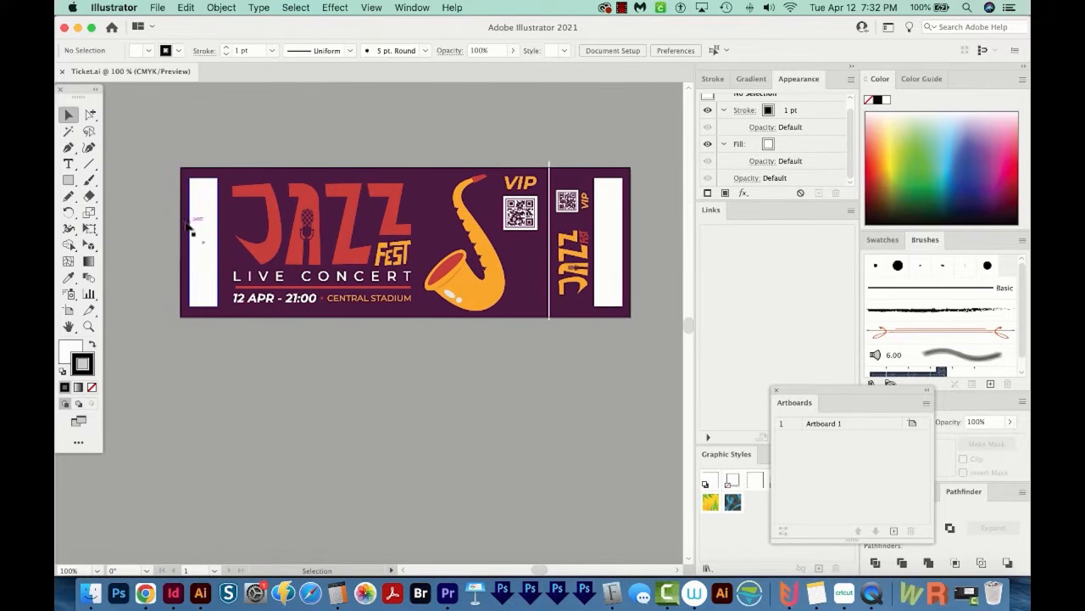
- Switch to InDesign and place Ticket.ai at original size in the page's upper-left margin corner
click(173, 595)
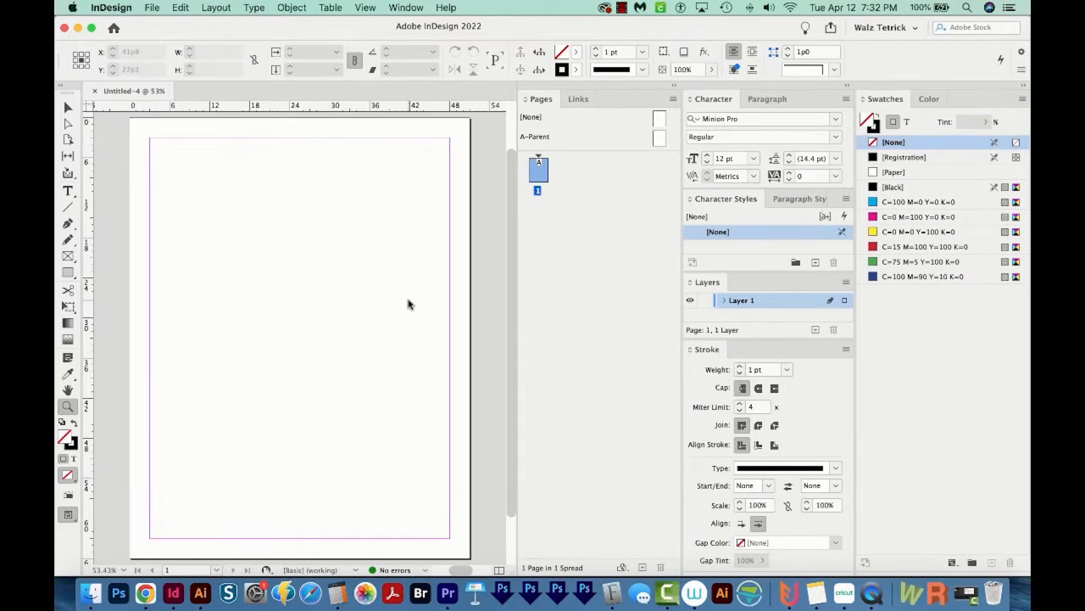
key(super+d)
click(352, 146)
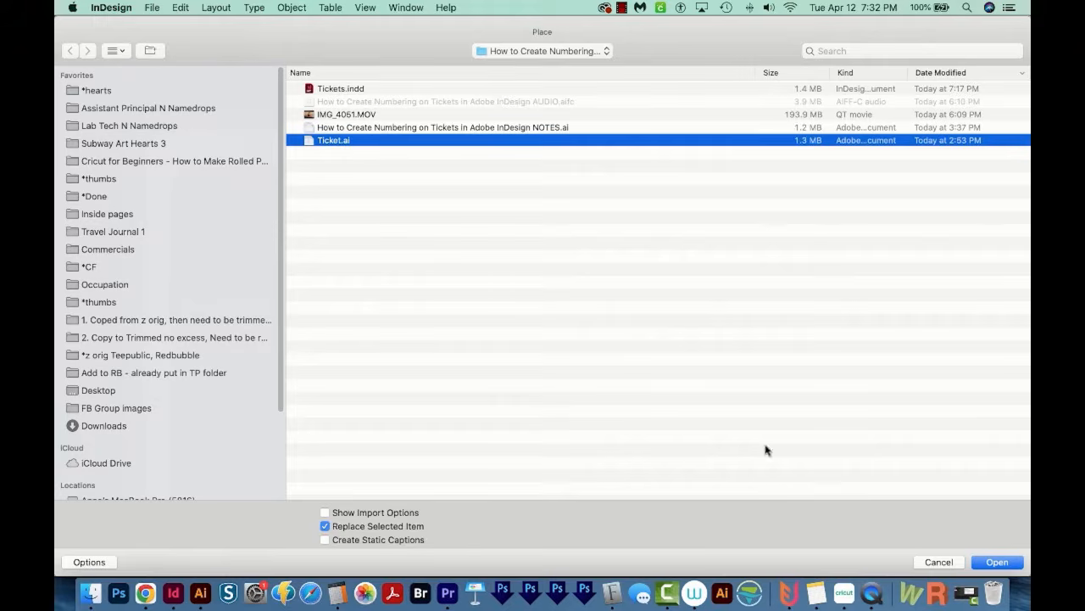
click(994, 560)
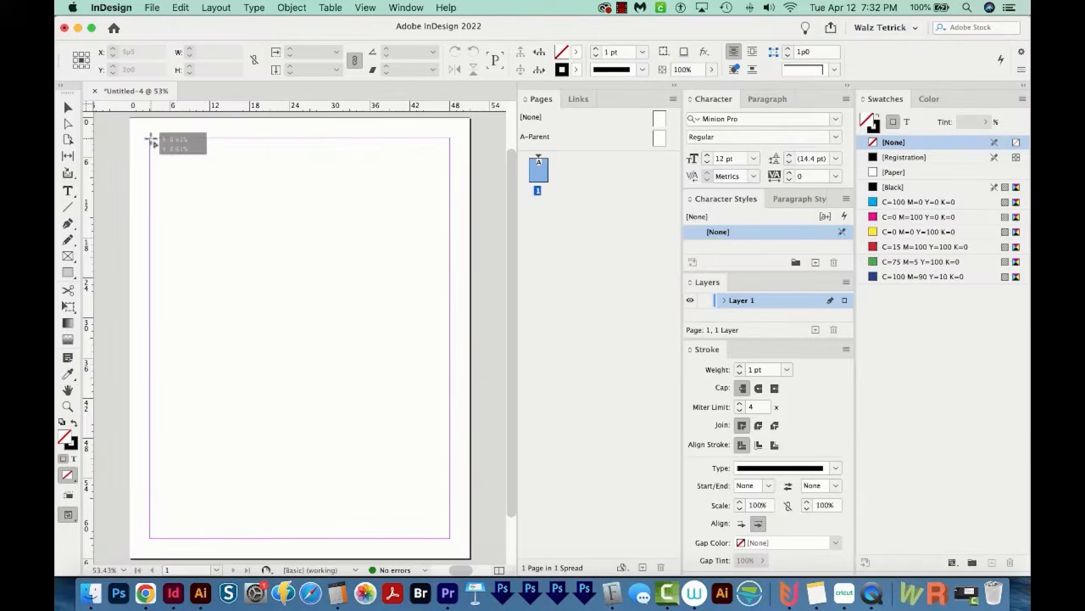
click(151, 138)
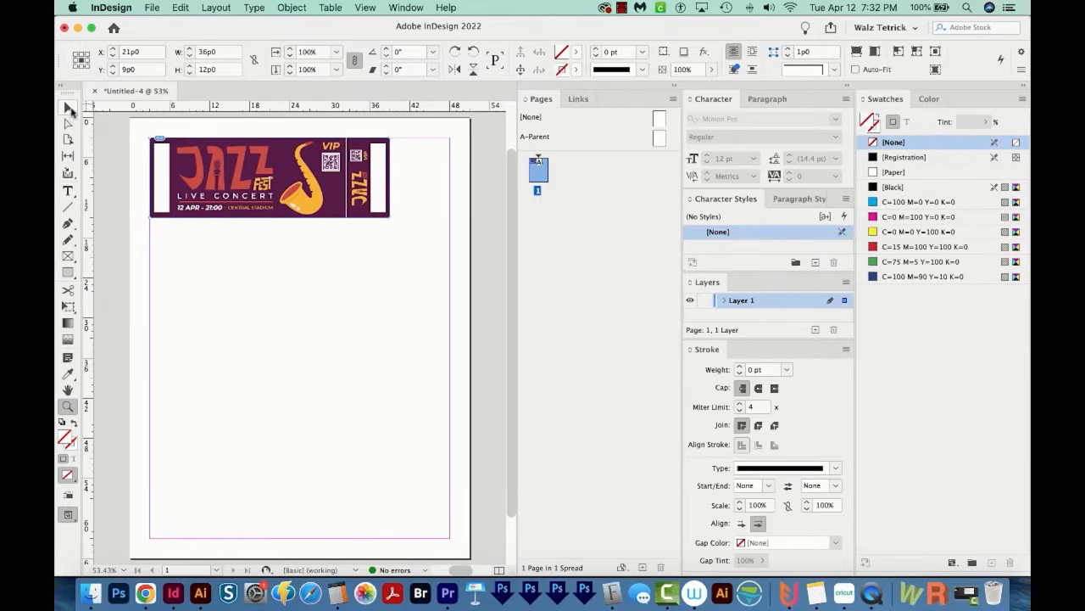
- Centre the placed ticket horizontally along the page's top margin and deselect it
click(68, 108)
drag(249, 188, 268, 188)
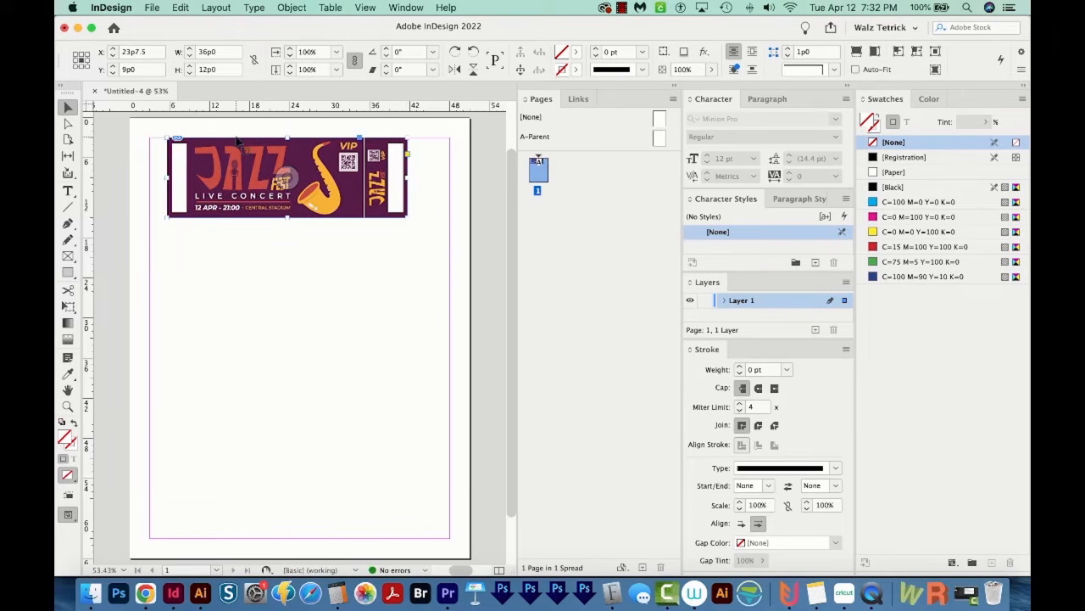
drag(237, 138, 248, 138)
click(373, 232)
key(z)
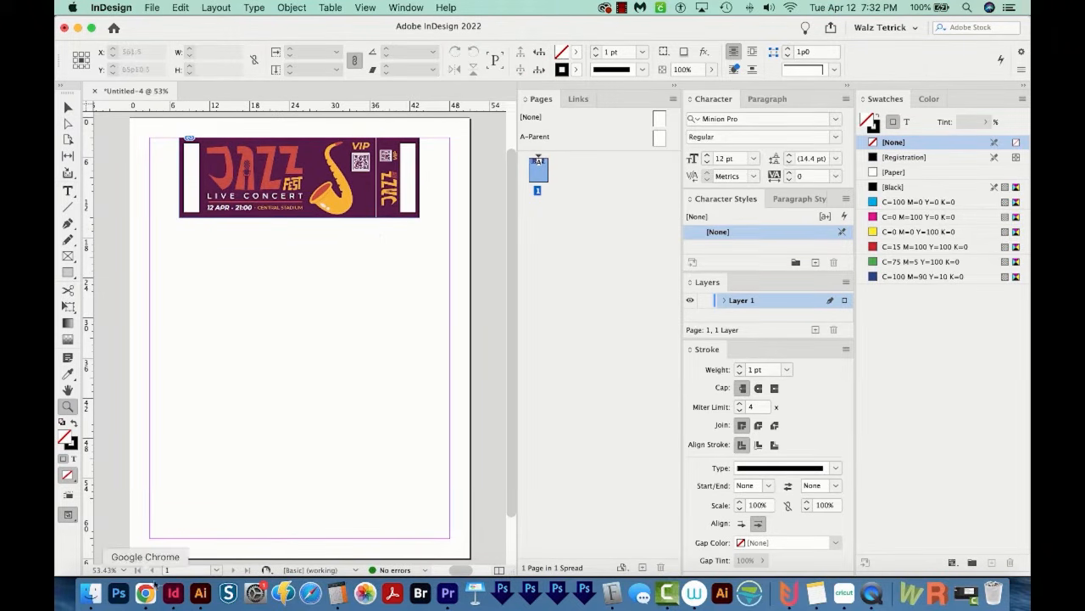
- Switch to Chrome, find Google Sheets and create a blank spreadsheet
click(145, 593)
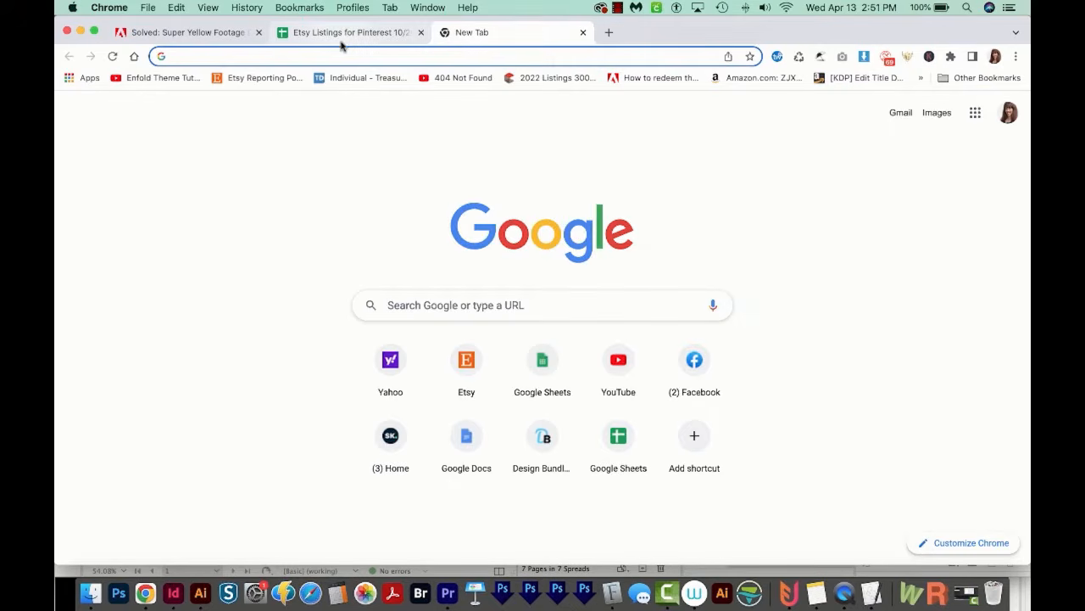
text(google sheets)
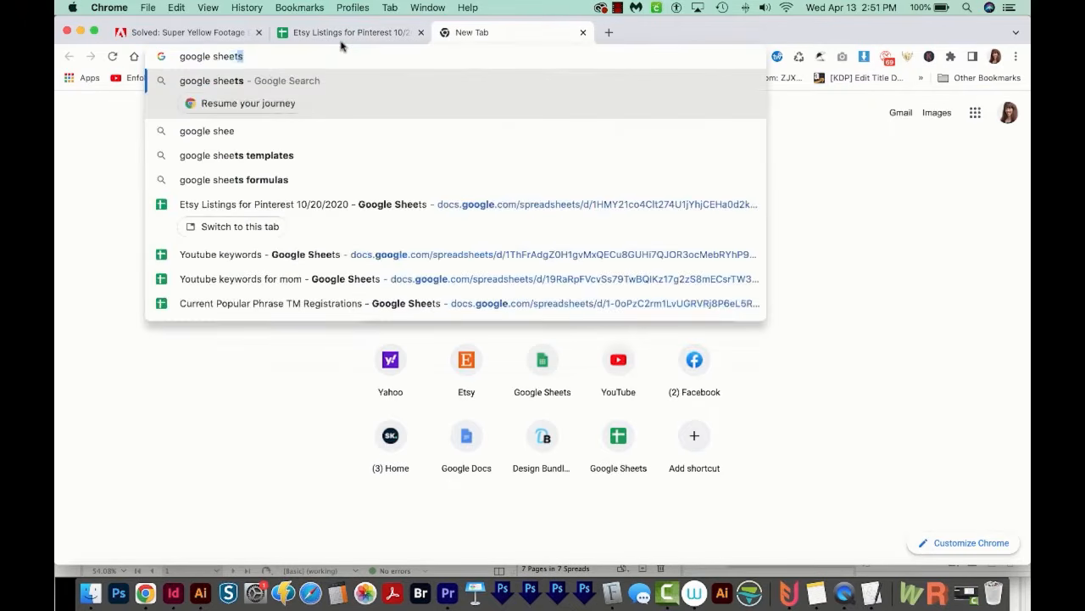
key(Return)
click(224, 343)
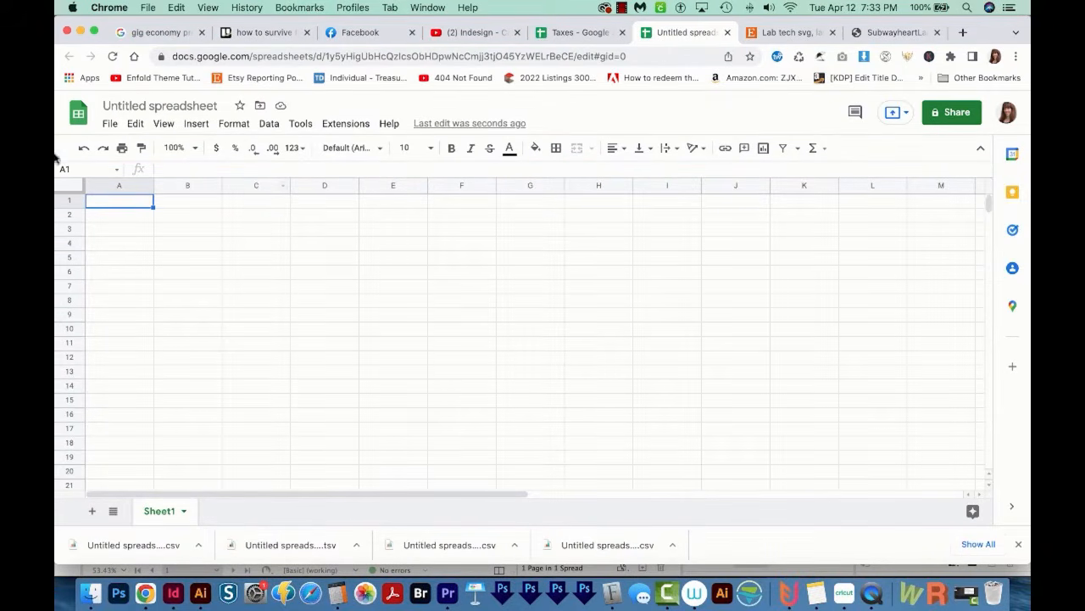
- Enter the header NUMBER in cell A1 and the first ticket number 000001 in cell A2
text(NUMBER)
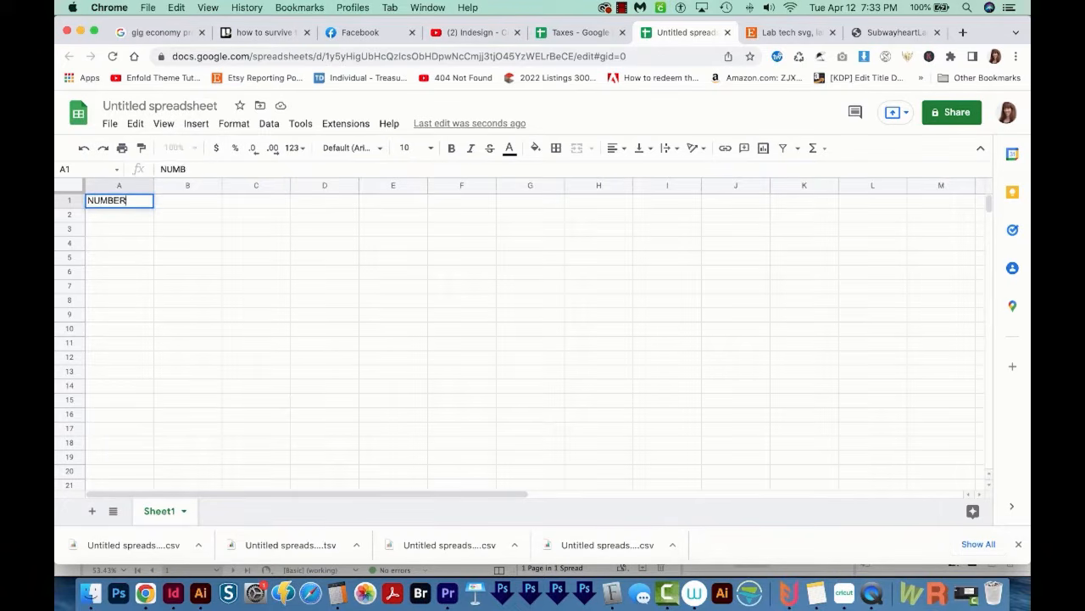
key(Return)
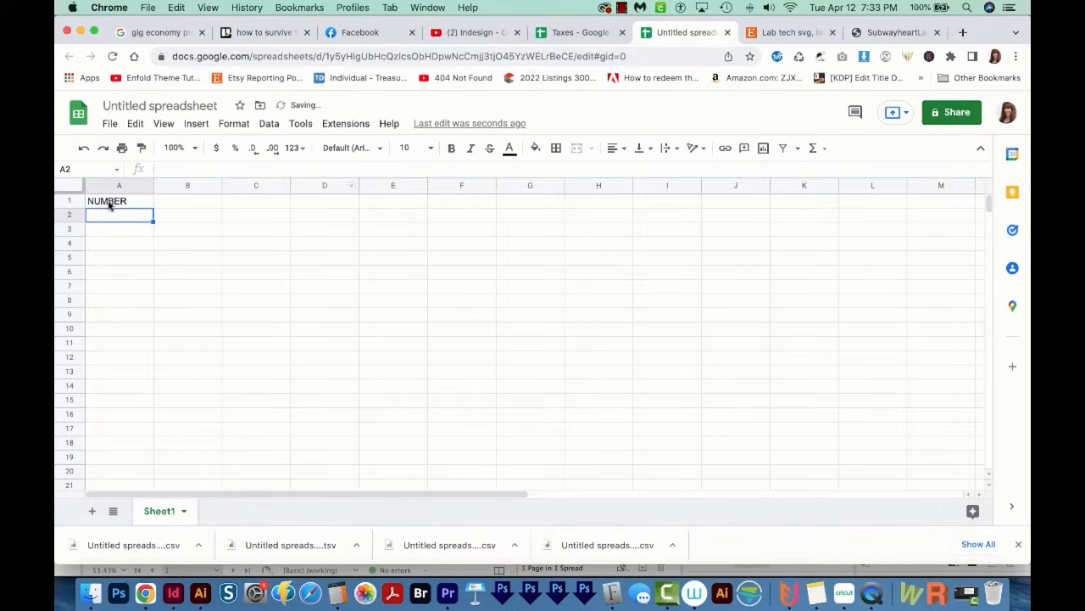
click(131, 207)
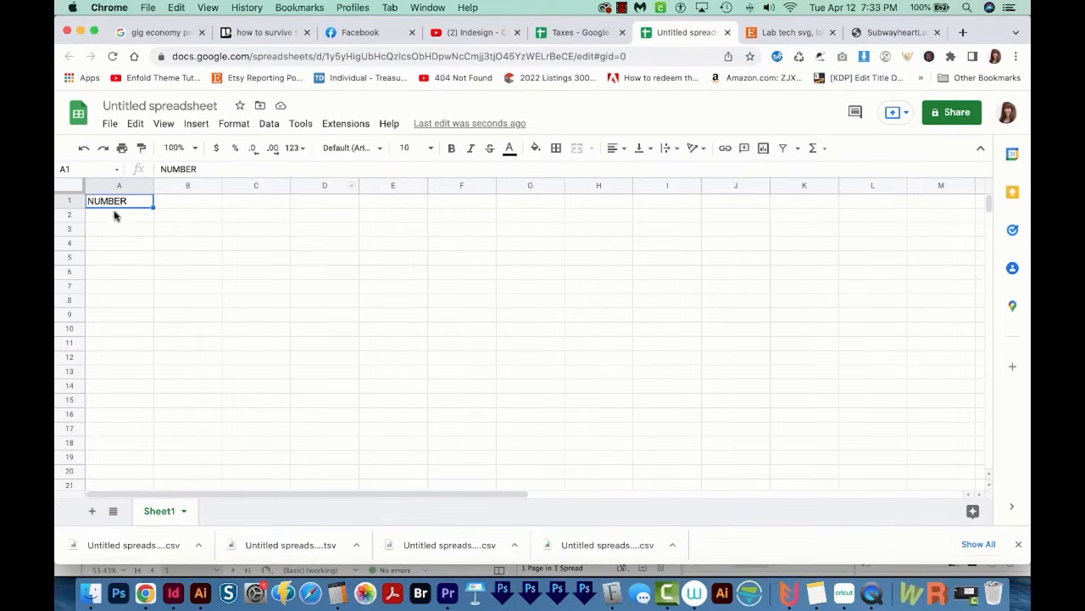
click(120, 217)
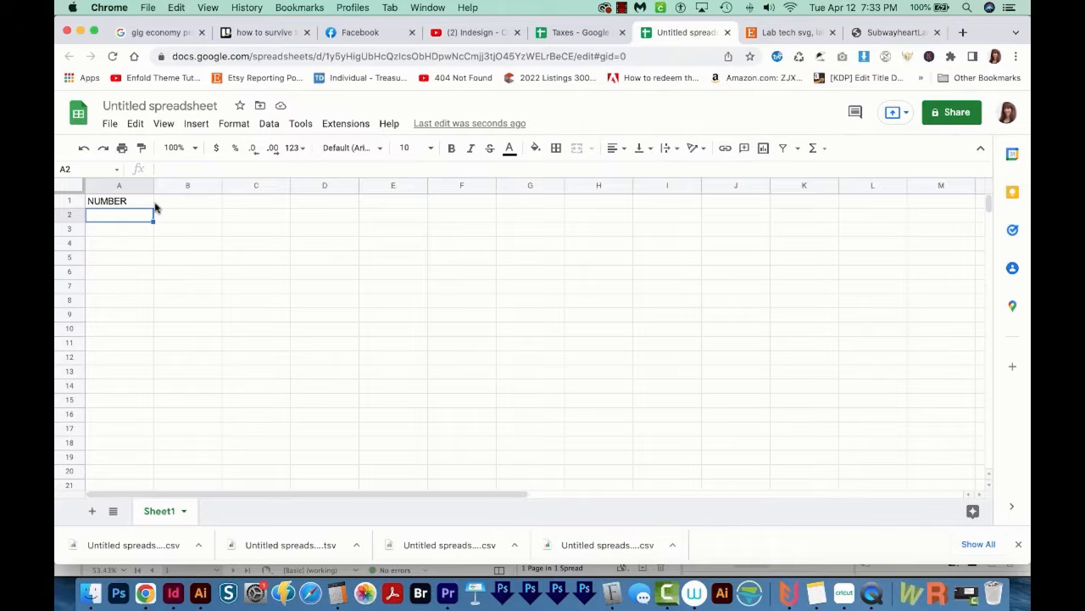
text(000)
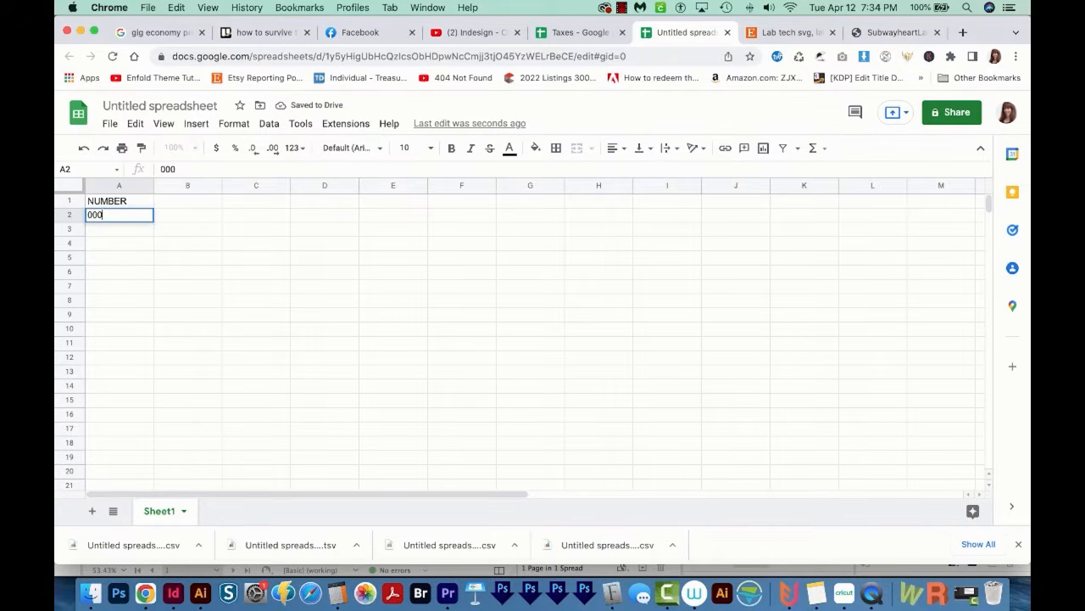
text(001)
key(Return)
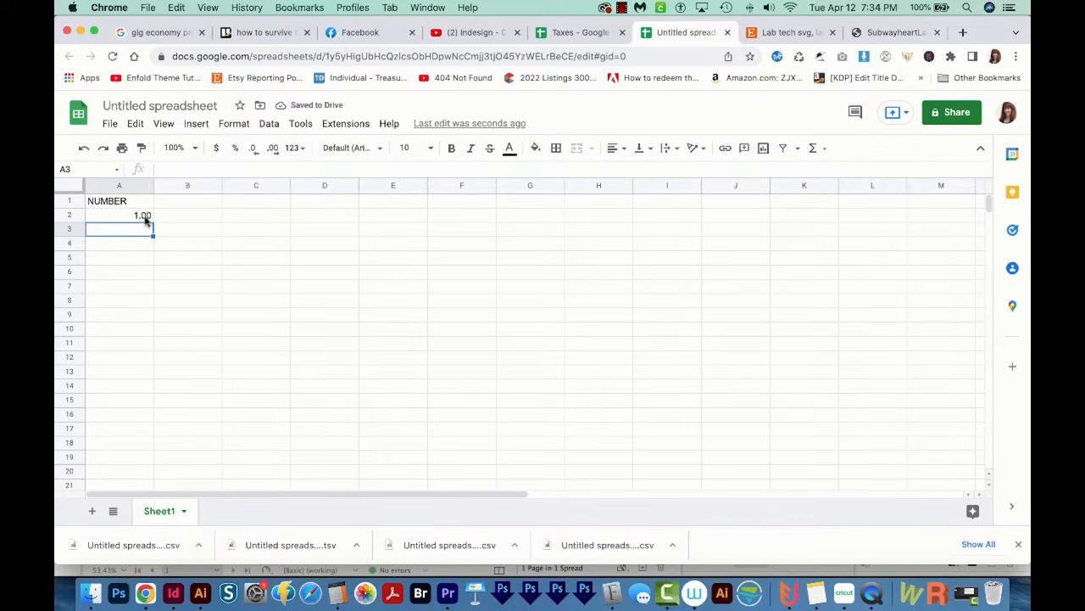
- Apply the custom number format 000000 to cell A2
click(123, 215)
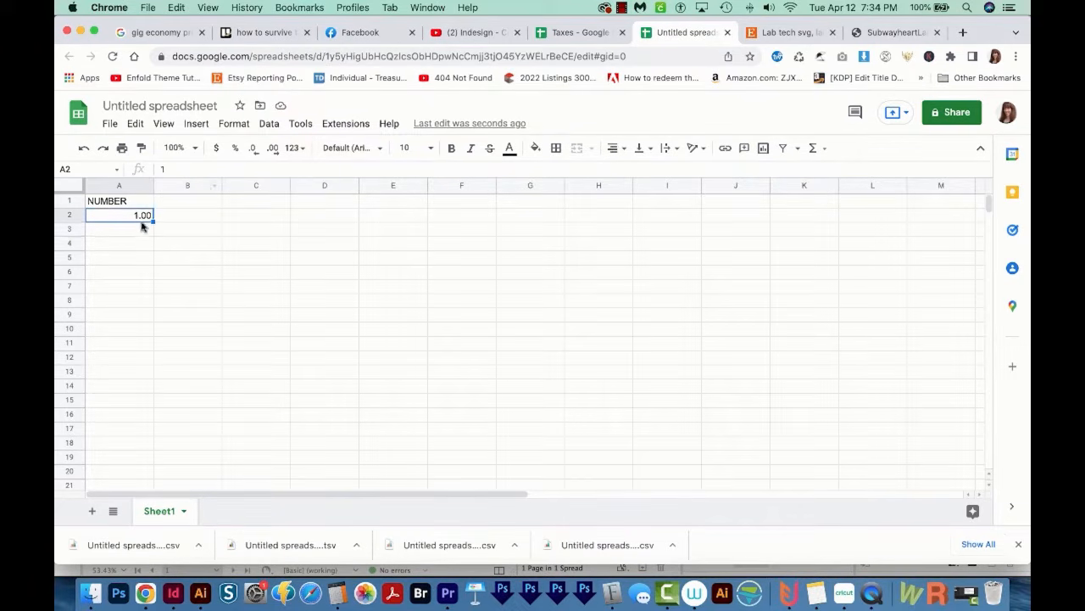
click(237, 125)
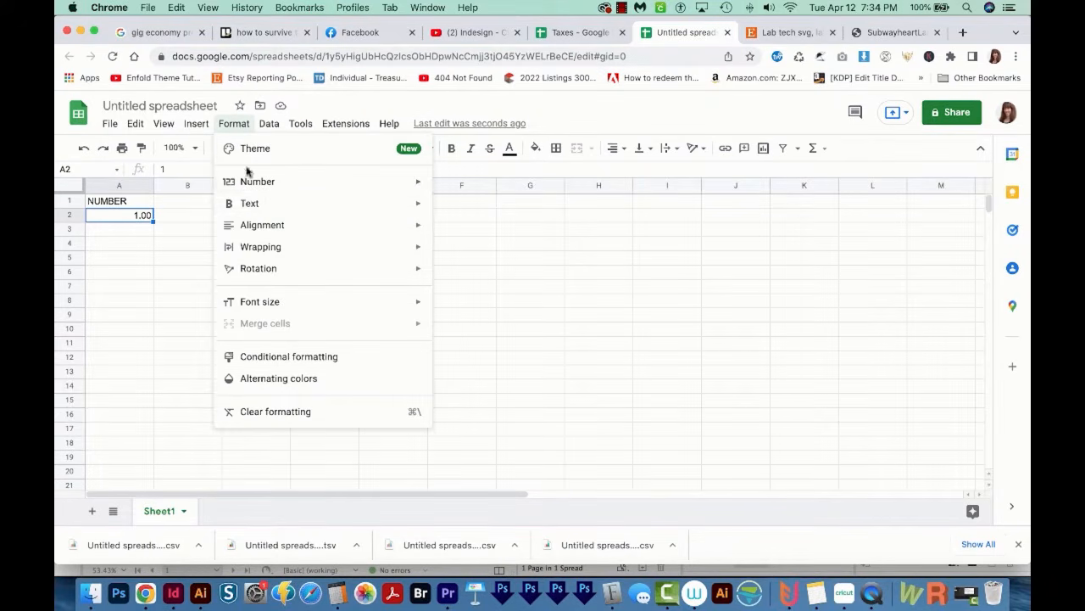
mouse_move(274, 181)
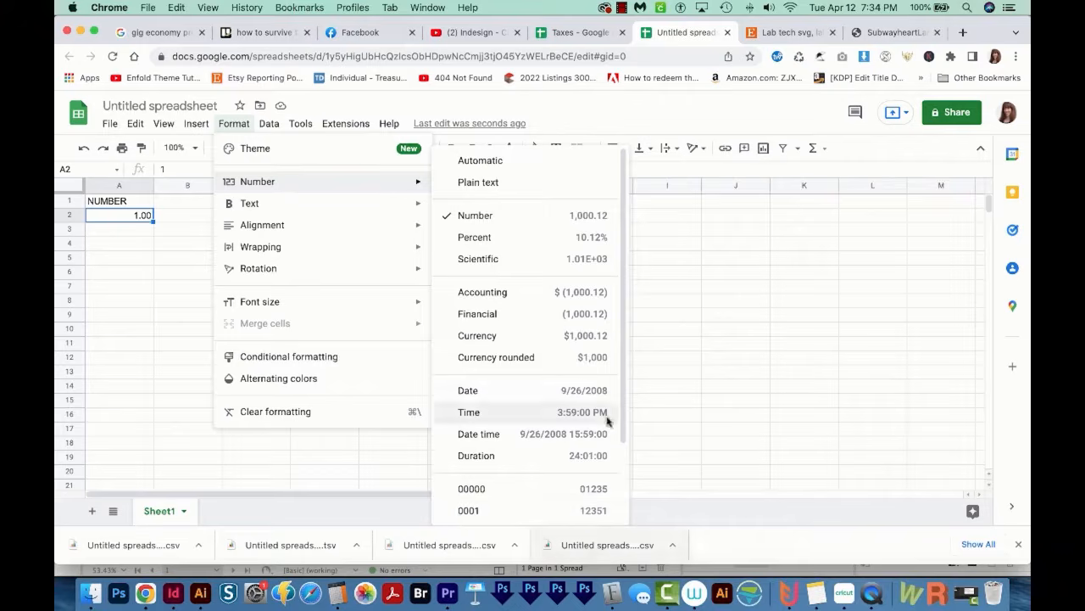
scroll(615, 415, down, 3)
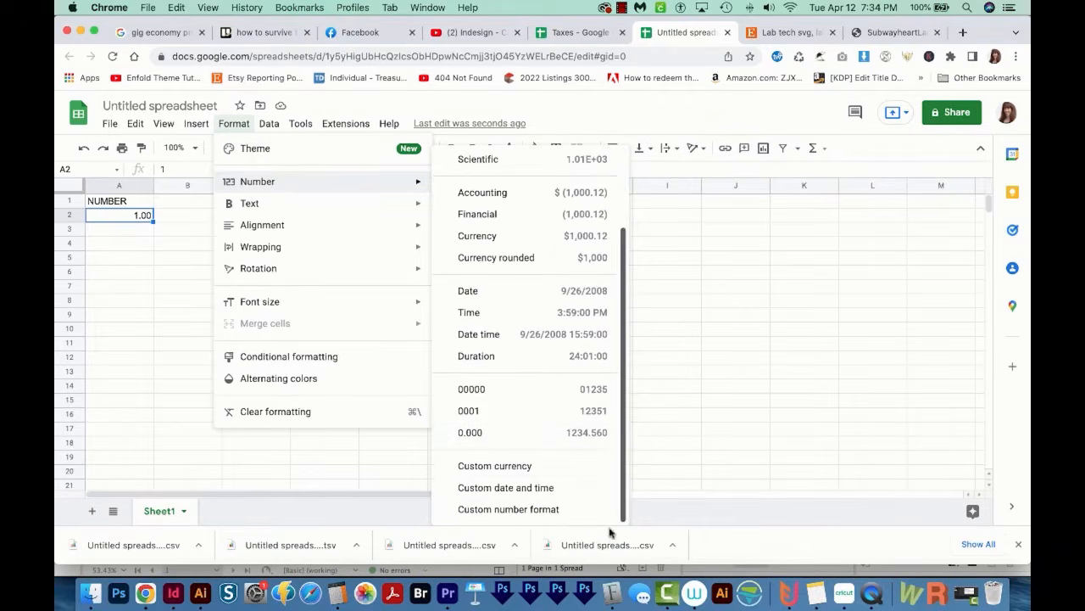
click(511, 513)
text(000000)
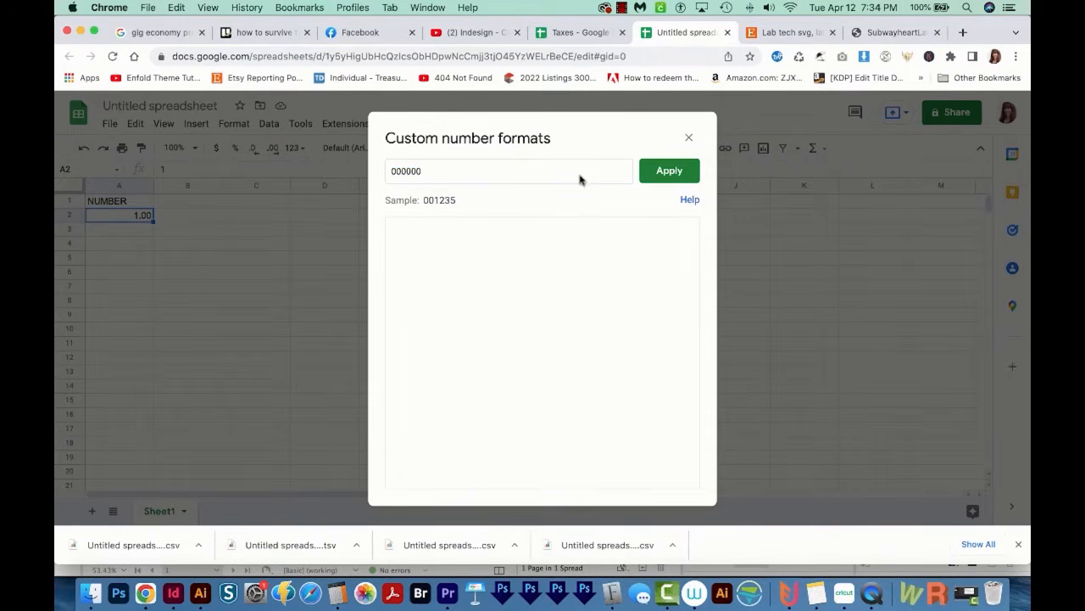
click(670, 172)
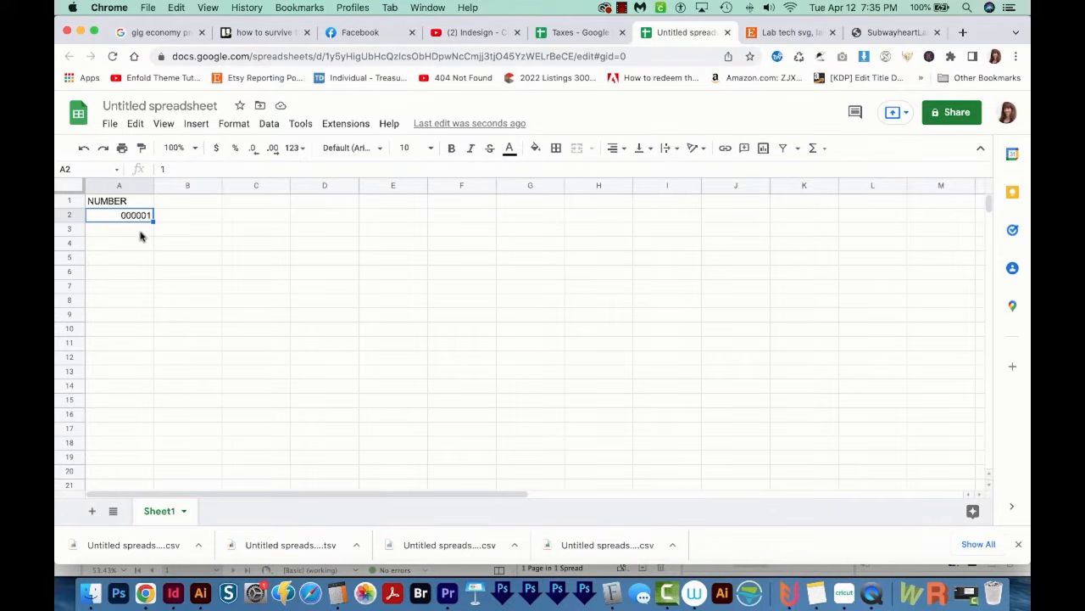
- Enter 2 in cell A3 and give it the custom number format 000000
click(140, 233)
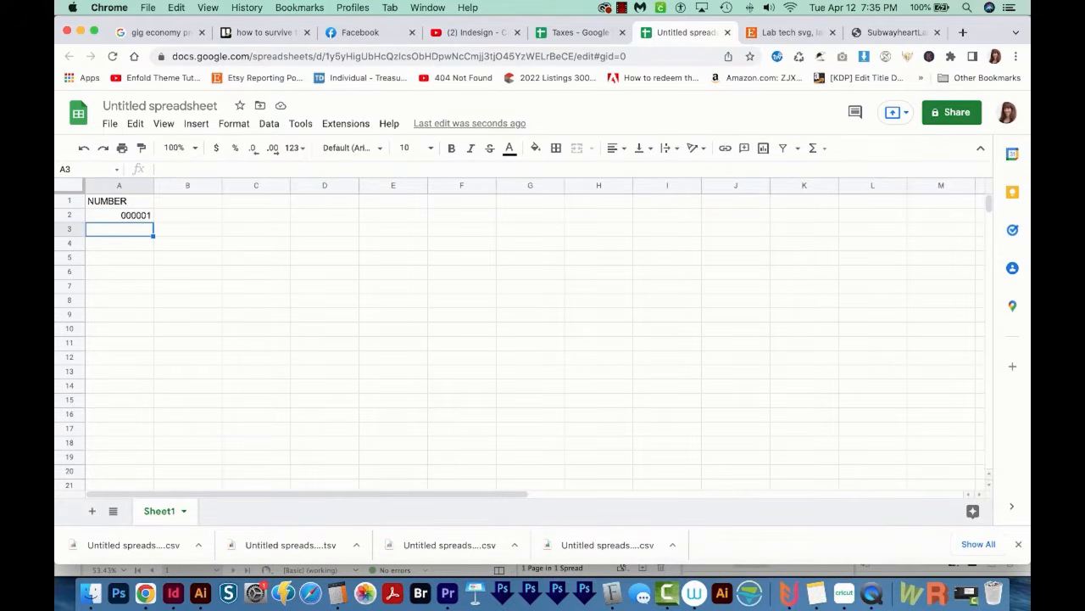
text(2)
key(Return)
click(144, 228)
click(234, 123)
mouse_move(283, 188)
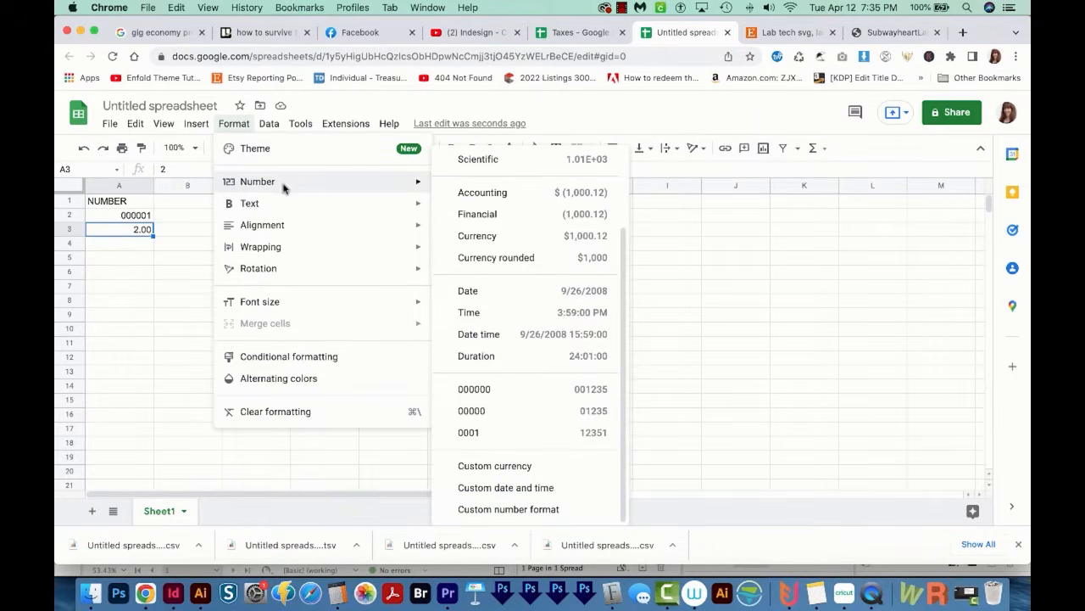
click(556, 510)
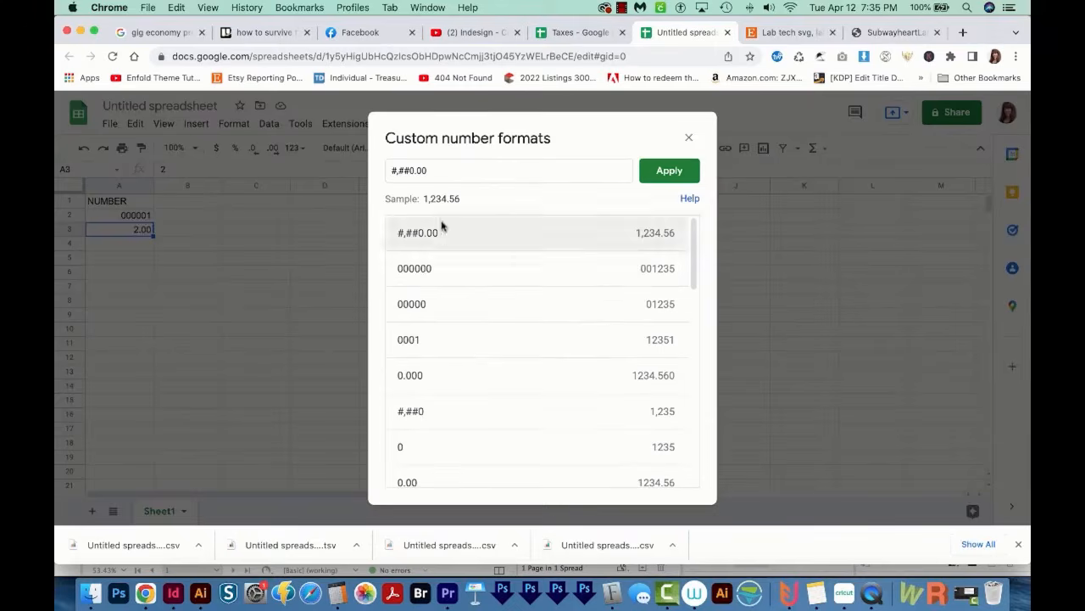
click(444, 273)
click(669, 171)
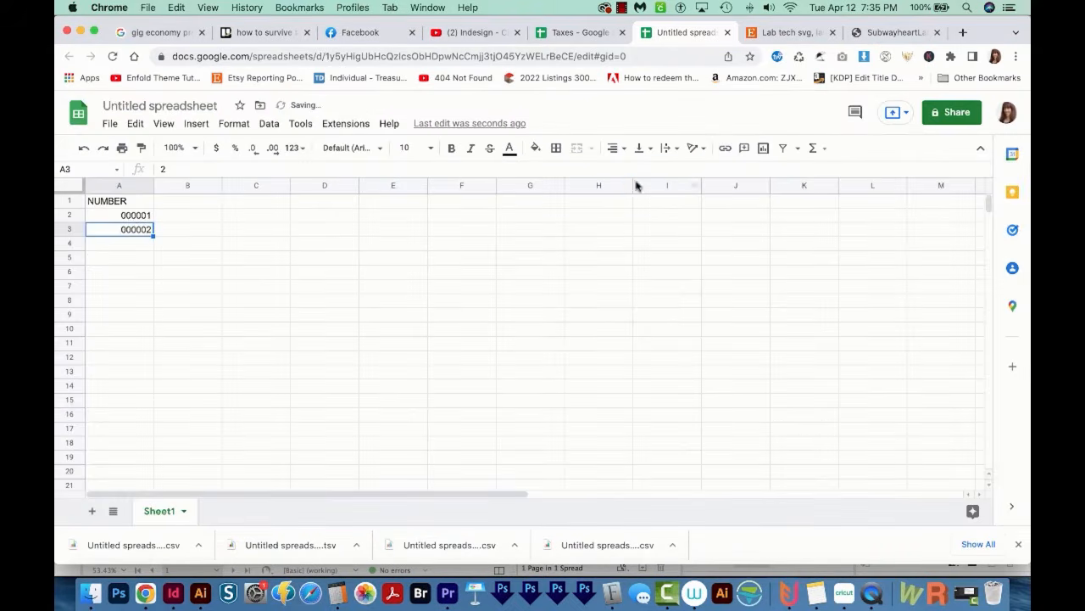
- Continue the number series from A2:A3 down column A to 000032 in cell A33
drag(134, 217, 149, 233)
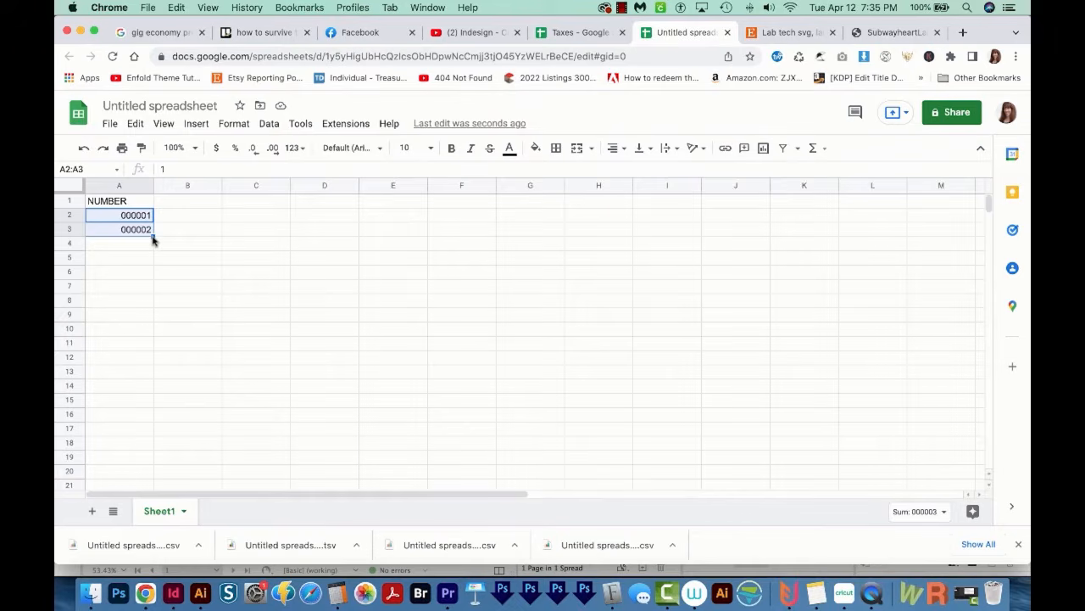
drag(152, 243, 135, 256)
scroll(215, 247, up, 10)
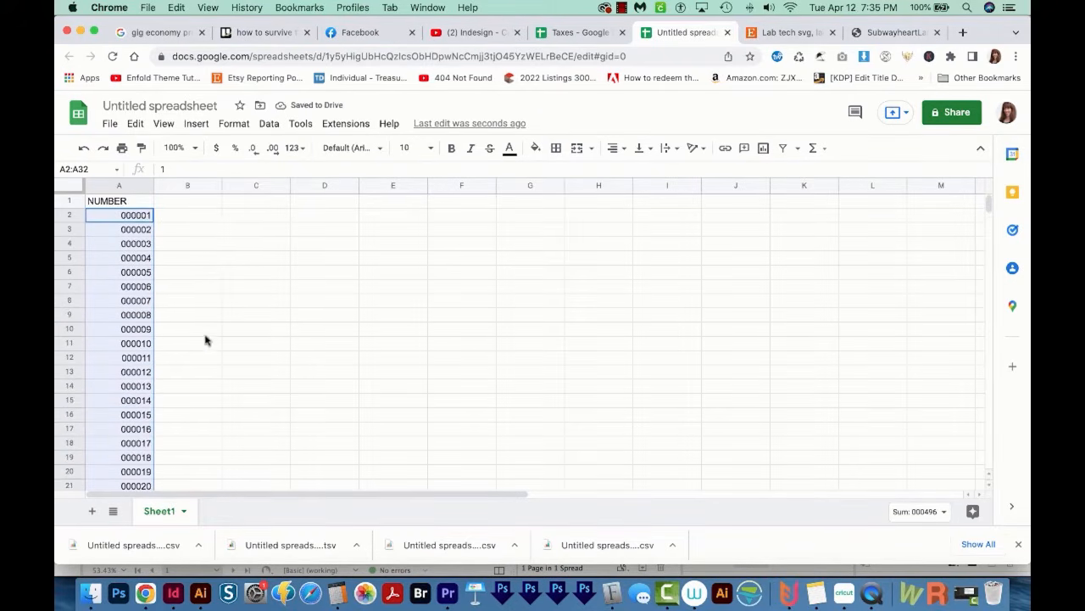
scroll(167, 373, down, 4)
scroll(167, 407, down, 4)
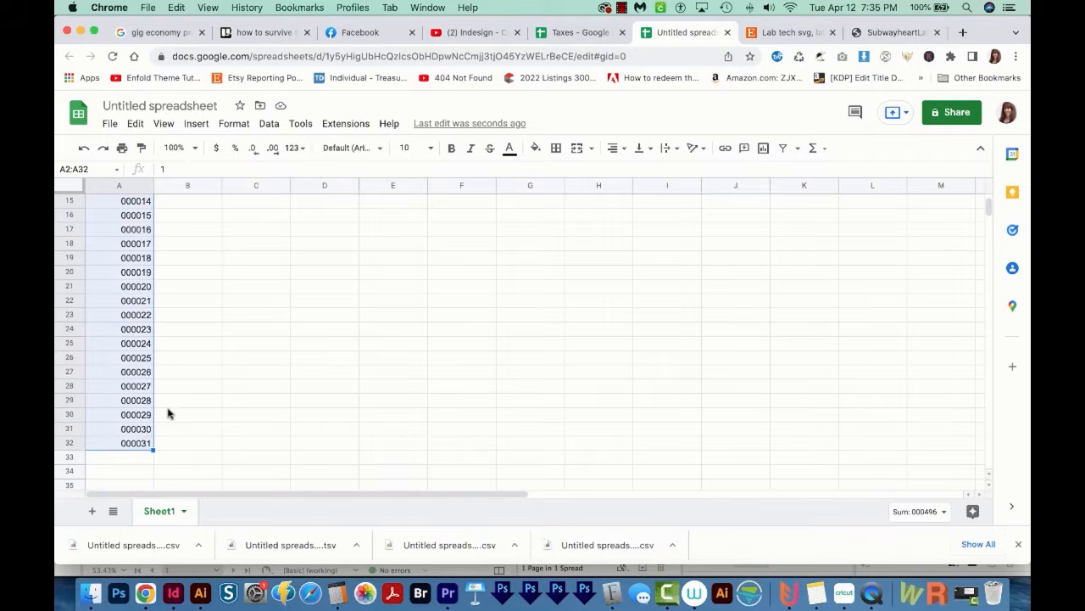
drag(138, 373, 155, 406)
click(186, 413)
click(133, 401)
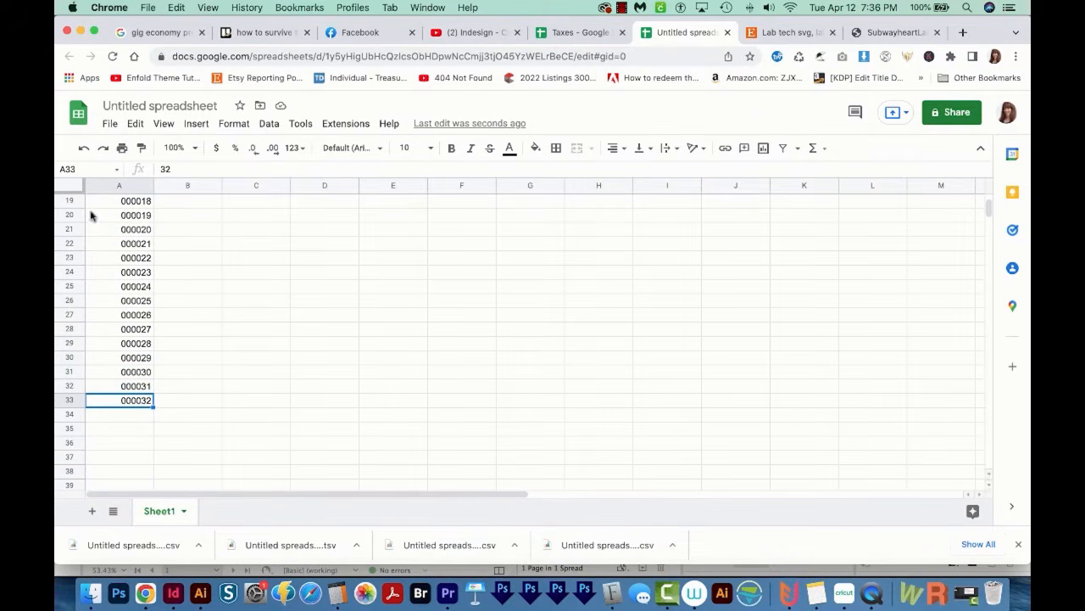
- Download the spreadsheet as a Comma Separated Values (.csv) file
click(111, 124)
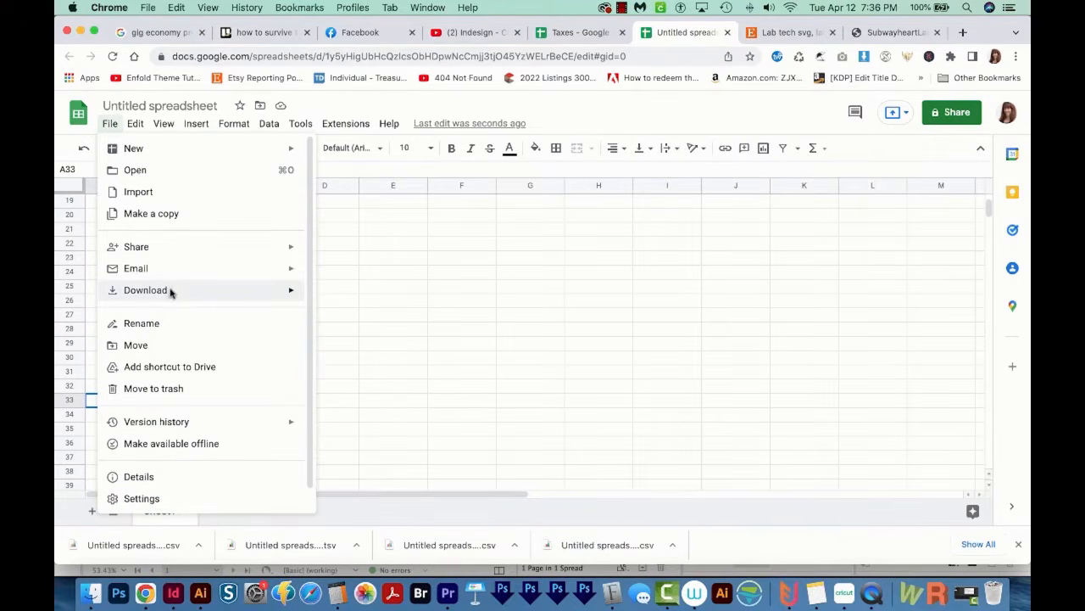
mouse_move(179, 291)
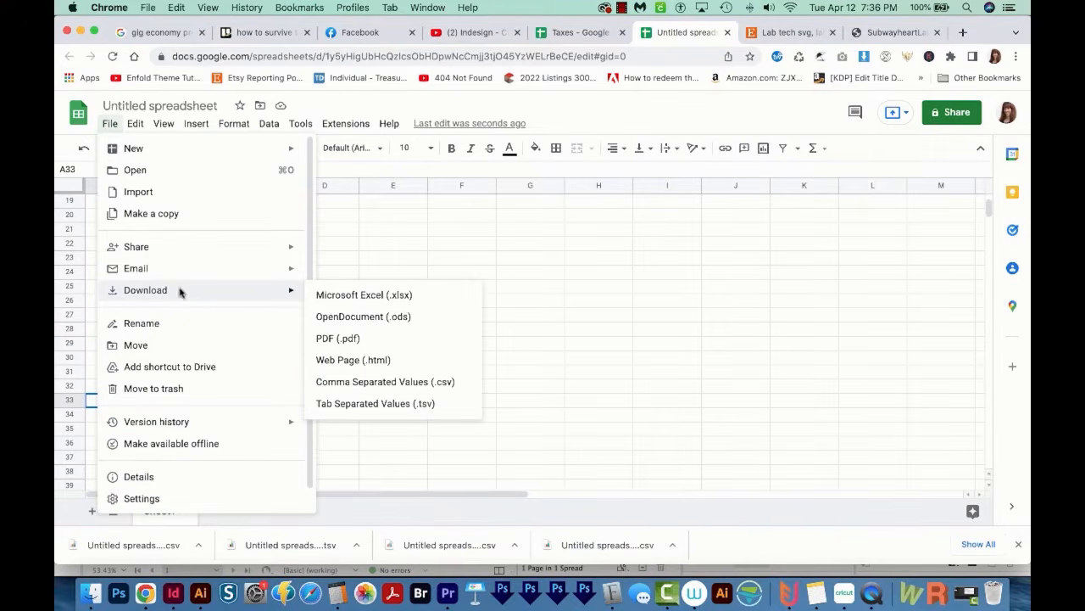
click(413, 384)
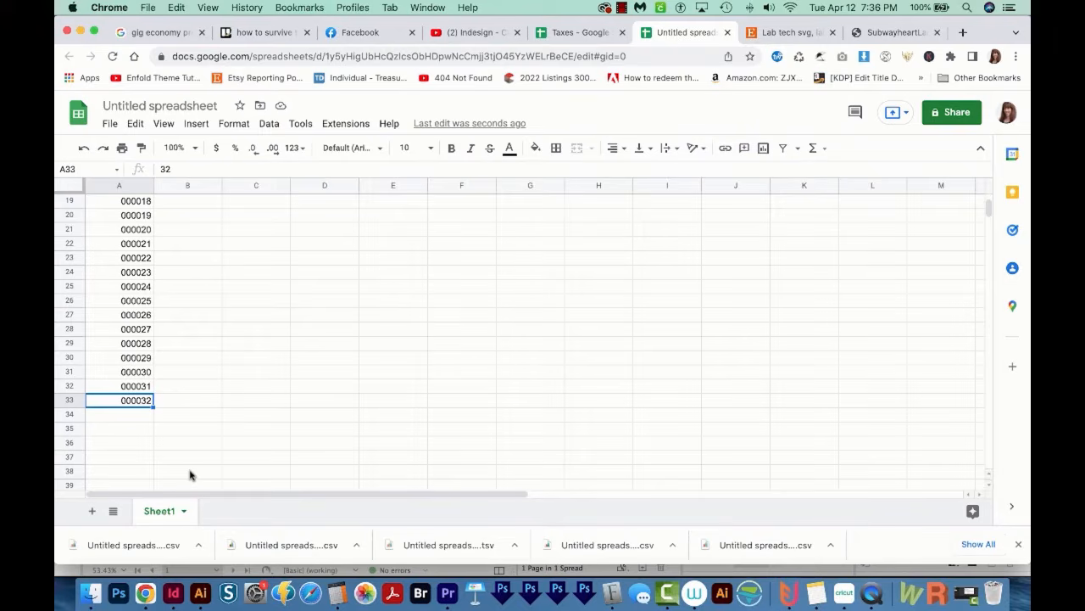
- Switch to InDesign and bring up the Data Merge utility
click(173, 593)
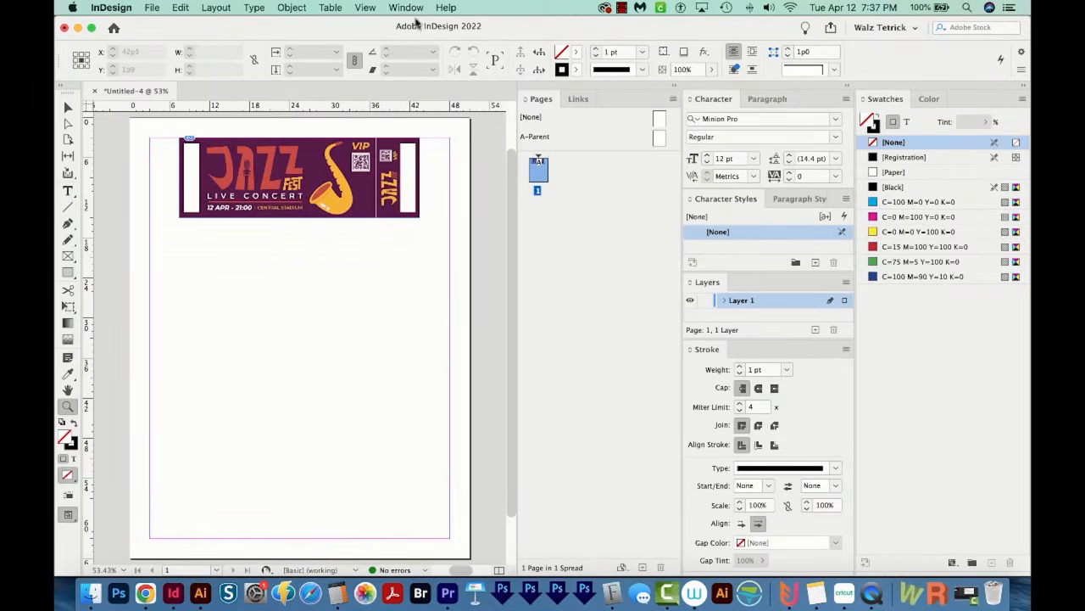
click(410, 9)
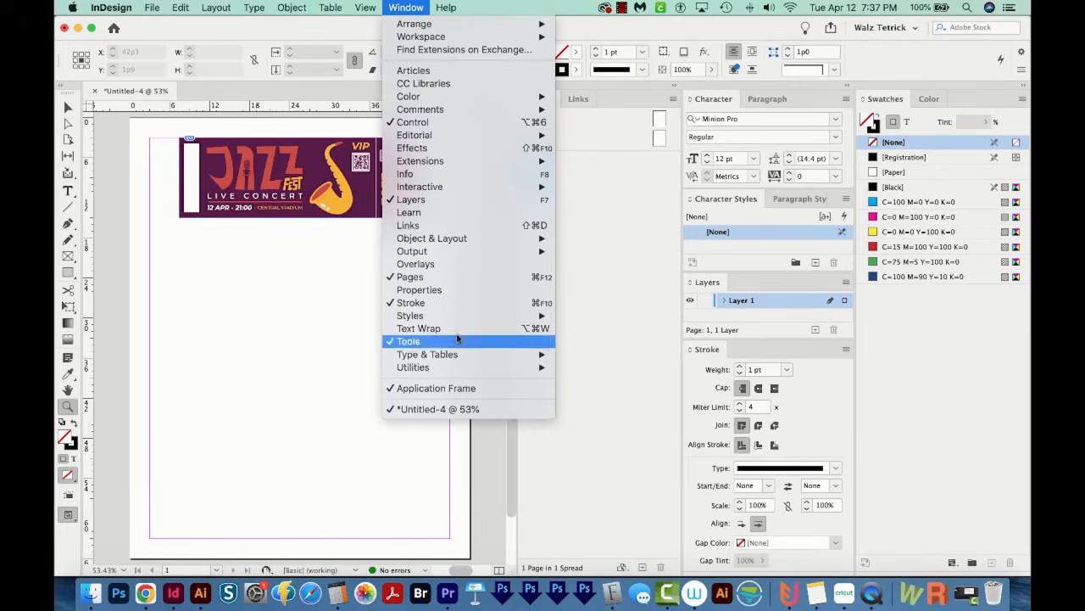
mouse_move(456, 370)
click(603, 381)
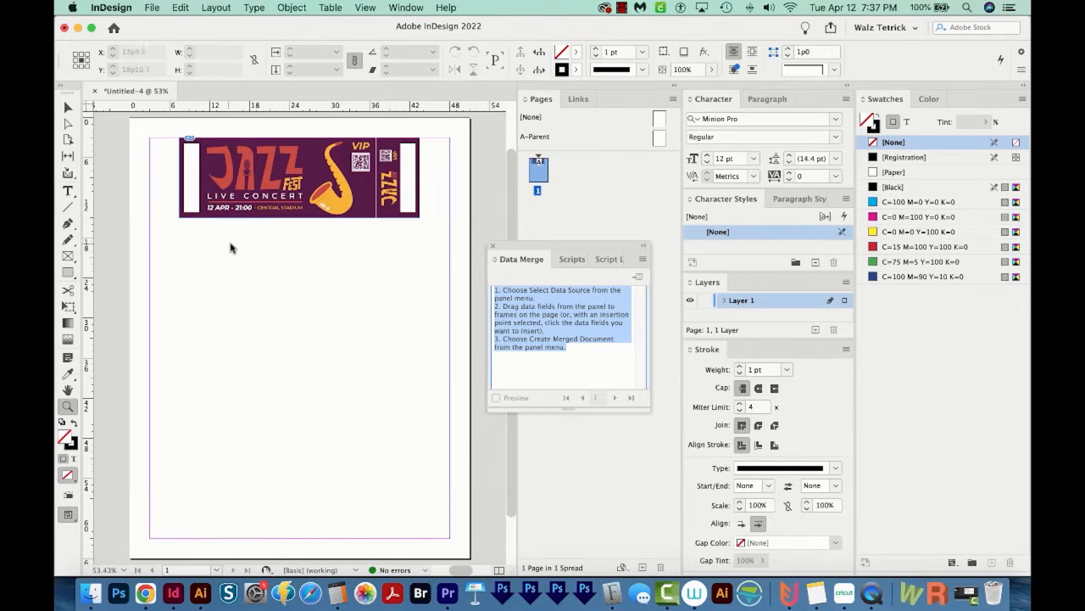
- Draw a text frame about 11p10 wide and 3p0 high just below the ticket artwork
click(209, 239)
key(t)
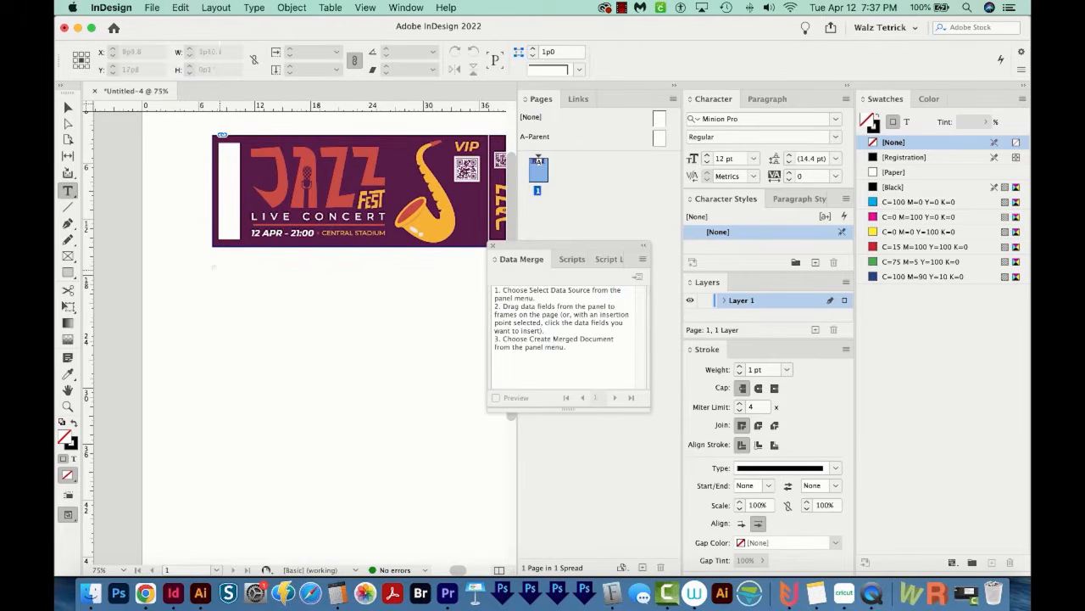
drag(212, 266, 323, 292)
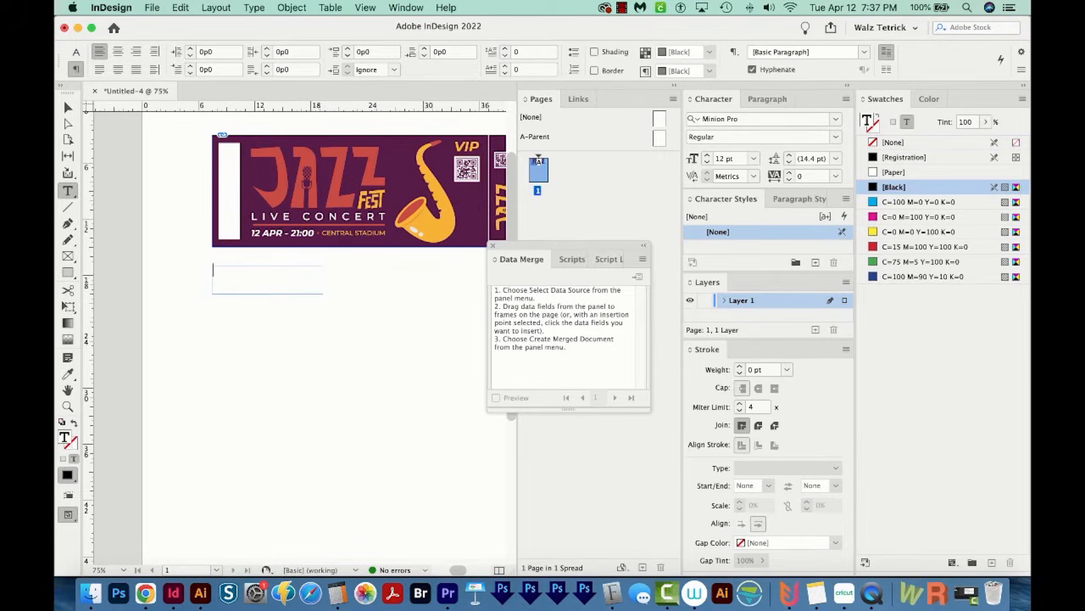
- Load "Untitled spreadsheet - Sheet1 (1).csv" from Downloads as the data merge source
click(643, 258)
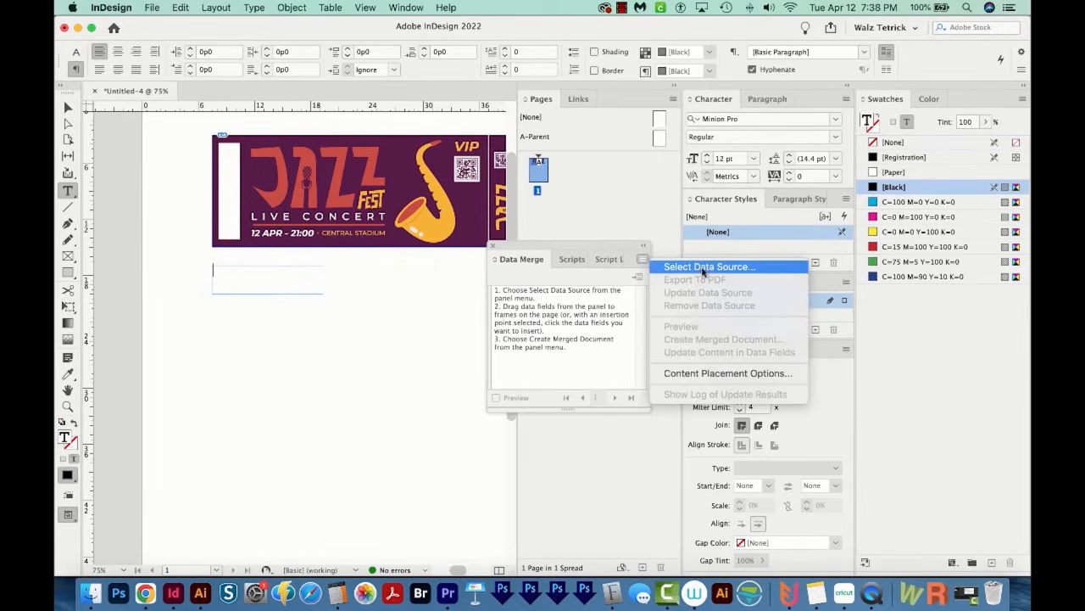
click(709, 268)
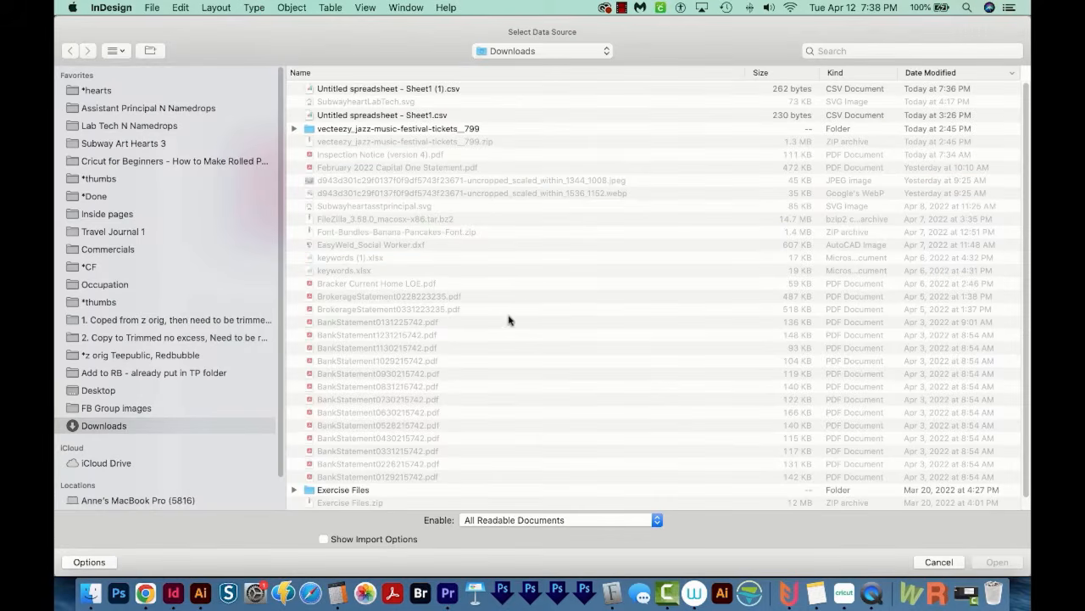
click(412, 90)
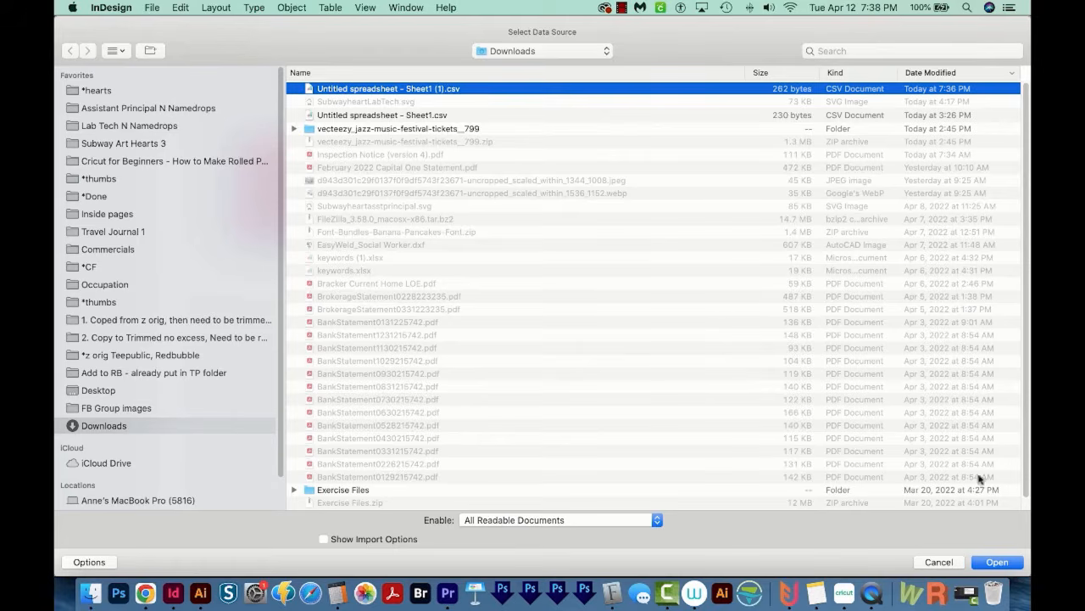
click(997, 562)
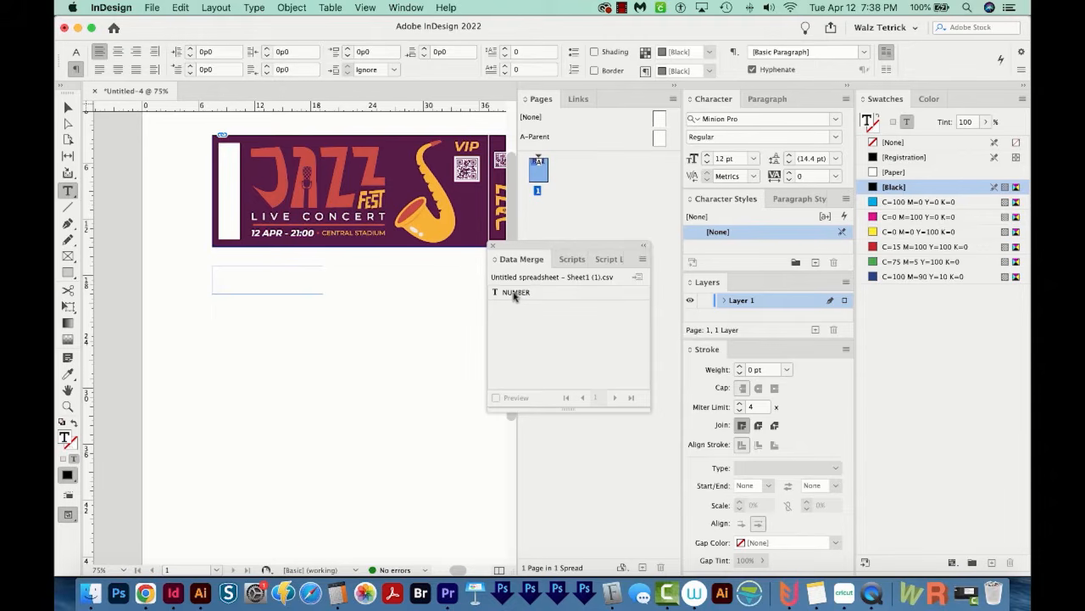
- Insert the NUMBER data field into the text frame below the ticket and center it
click(513, 293)
drag(279, 274, 211, 254)
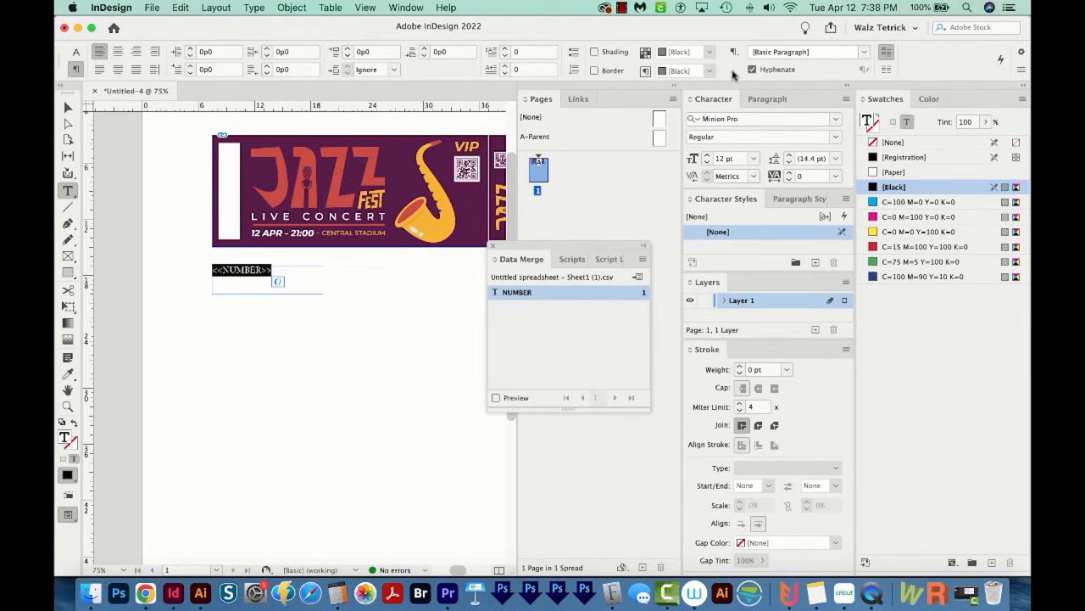
key(super+shift+c)
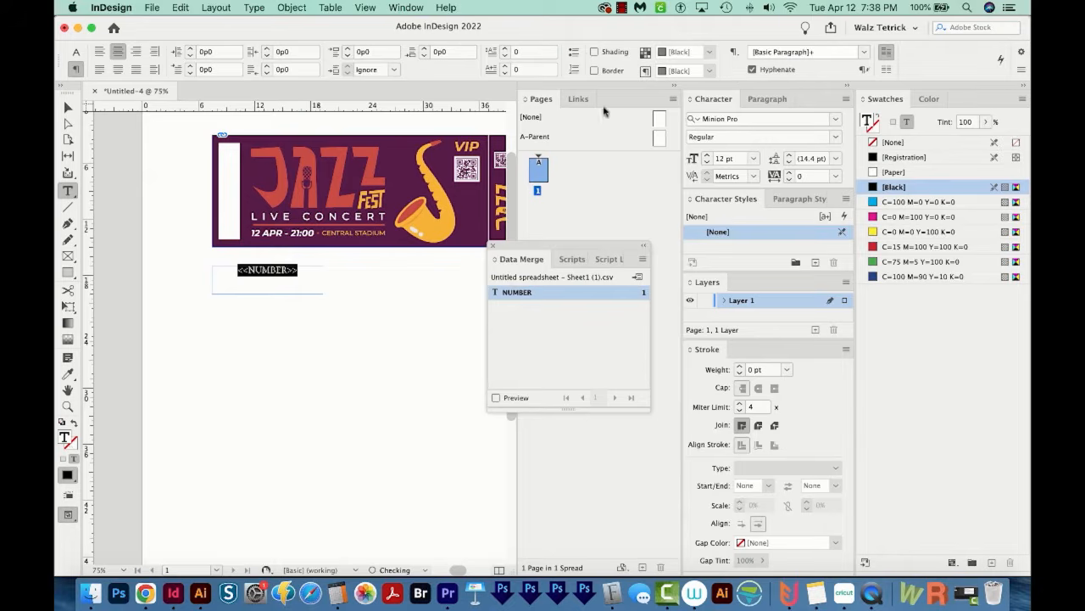
click(769, 99)
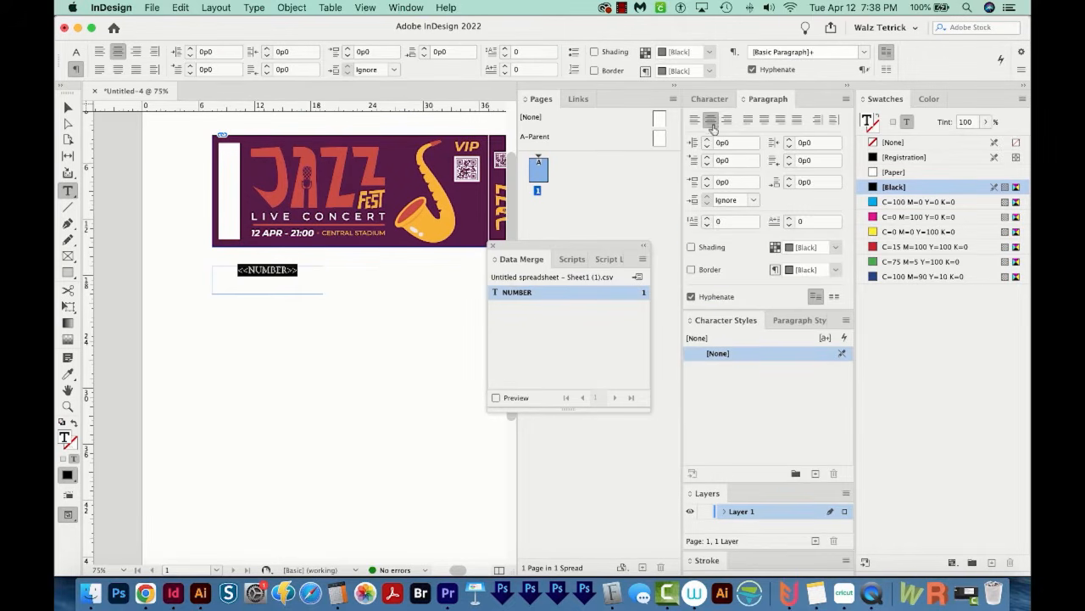
- Set the font of the NUMBER placeholder text to Montserrat (OTF) Bold
click(711, 99)
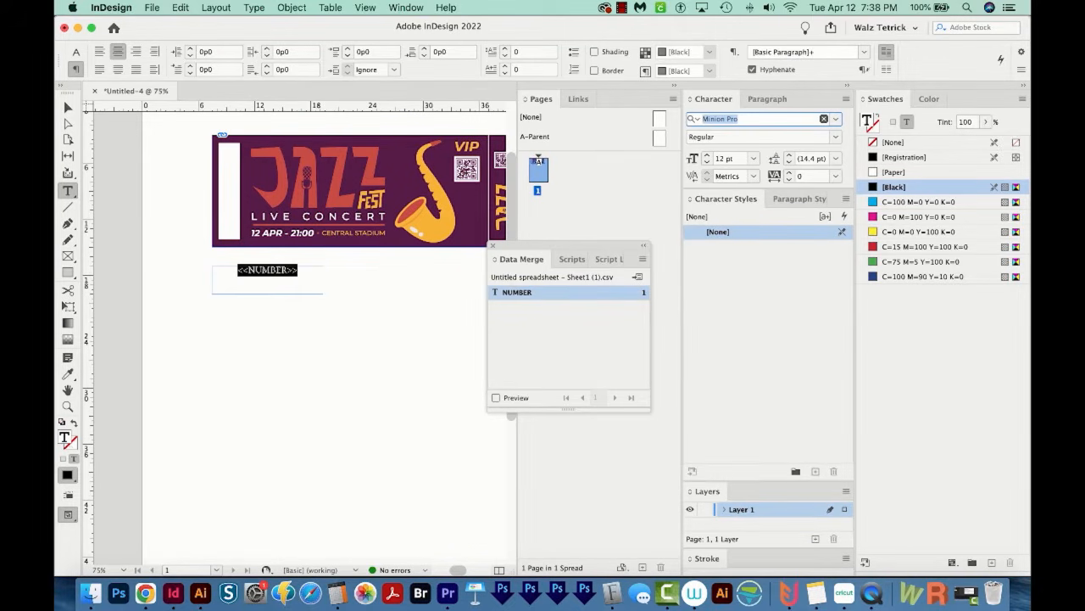
text(MONTSER)
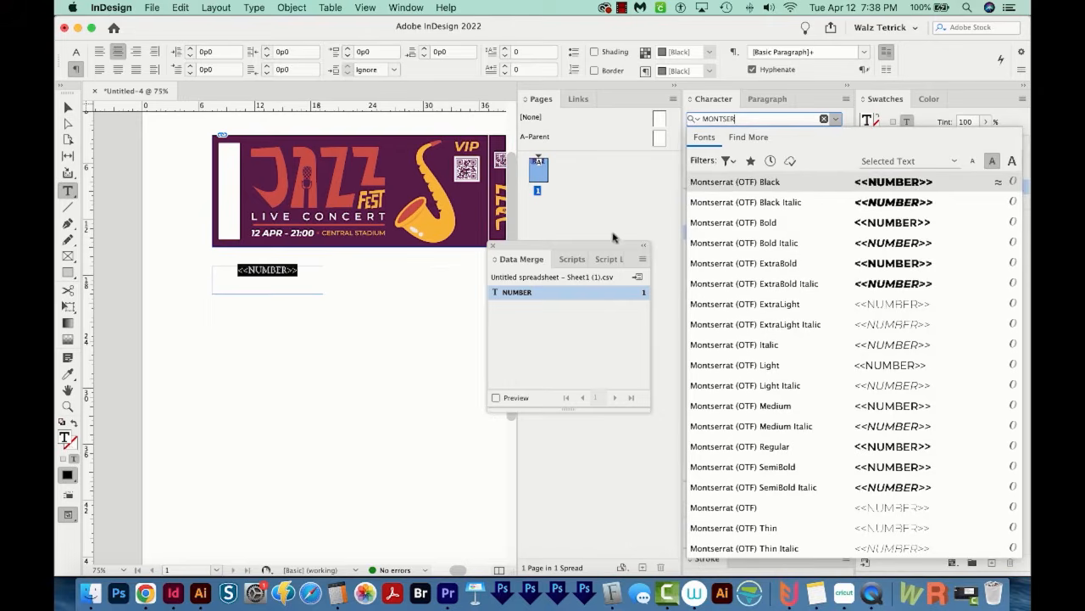
click(738, 222)
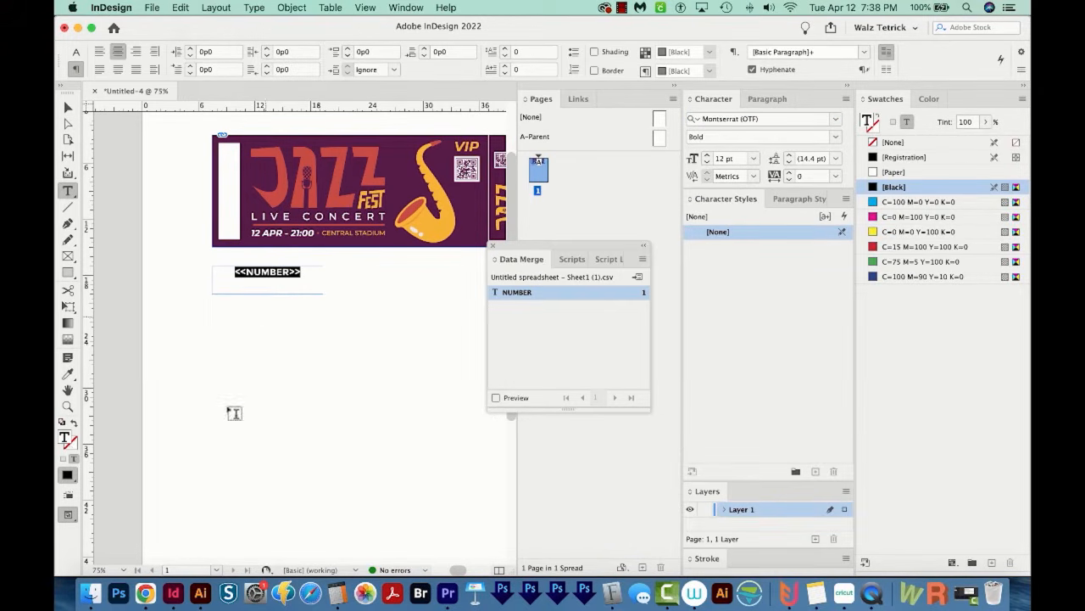
- Switch to Illustrator and look up the hex code of the red fill in the ticket's JAZZ lettering
click(201, 592)
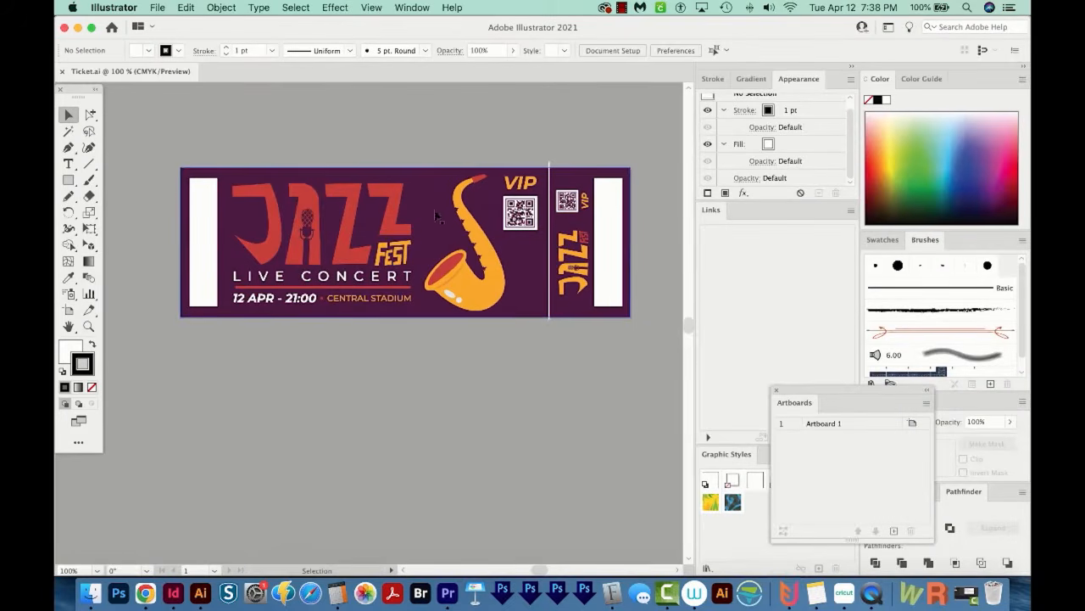
key(a)
click(343, 198)
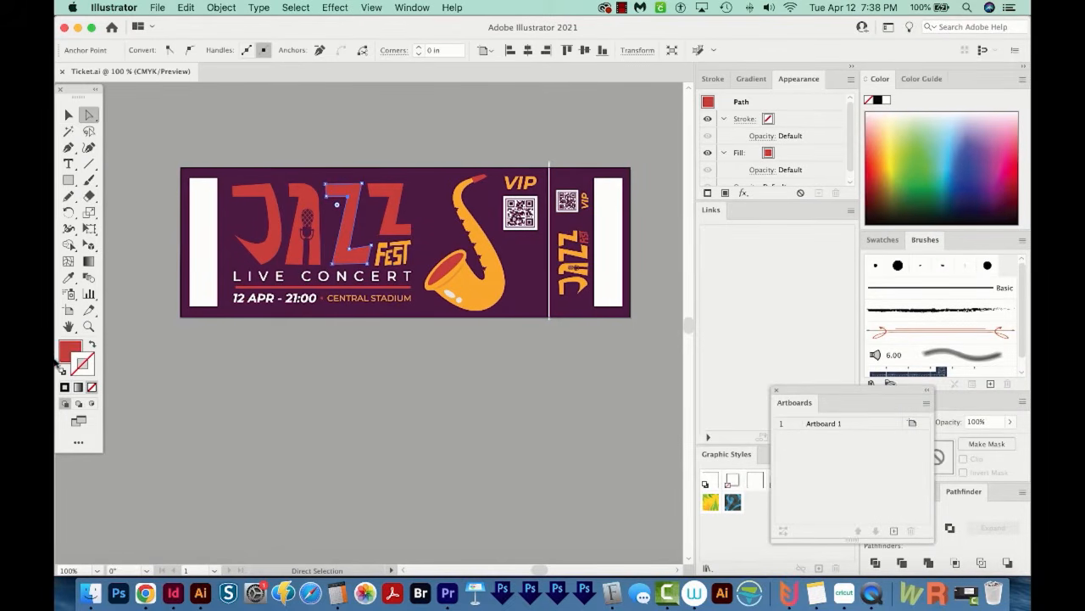
click(77, 359)
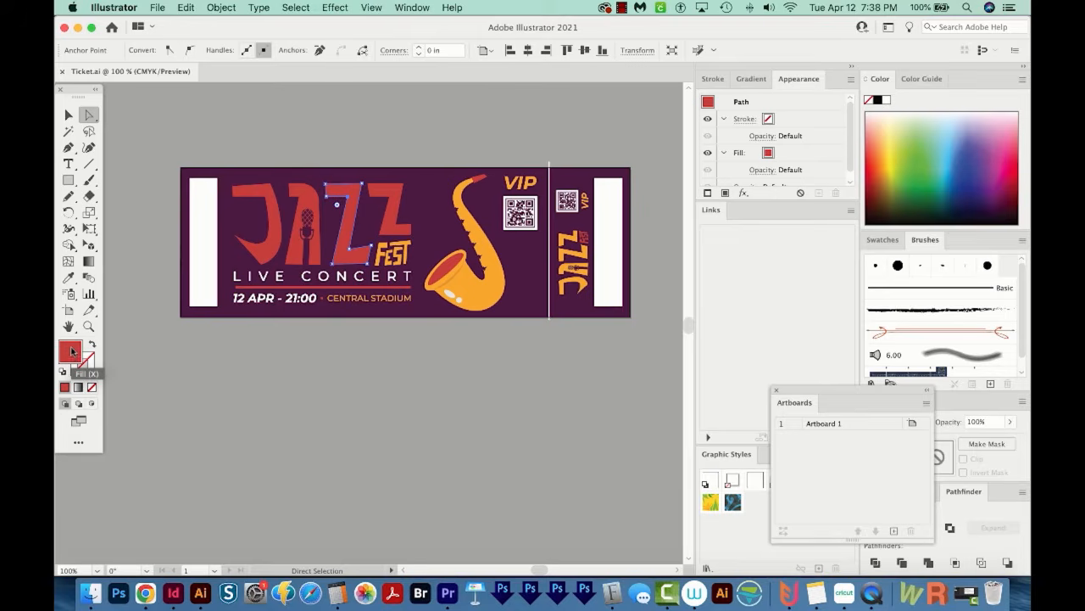
click(134, 118)
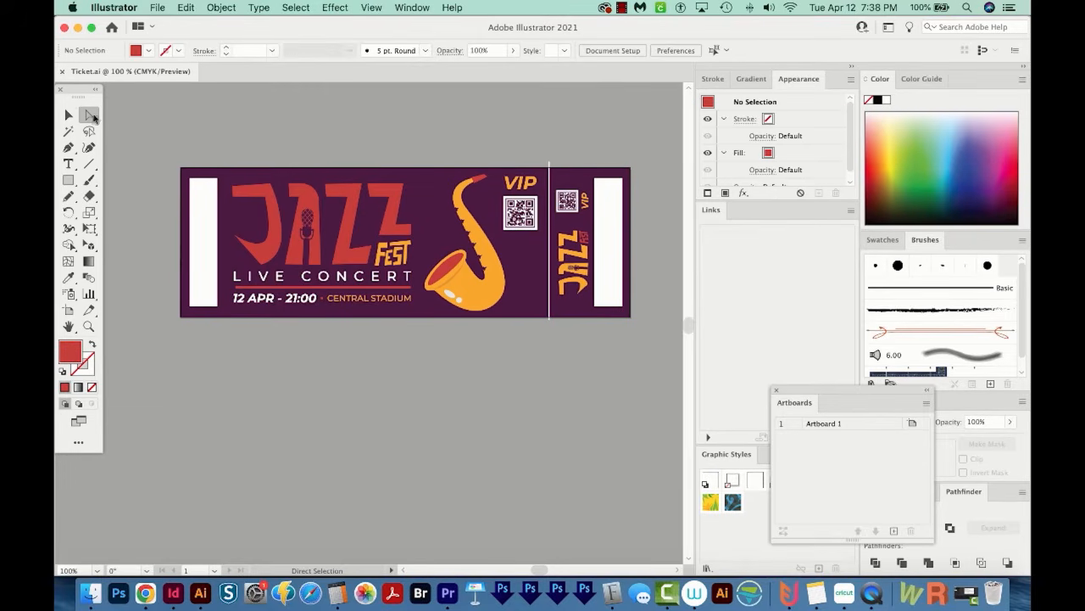
click(352, 197)
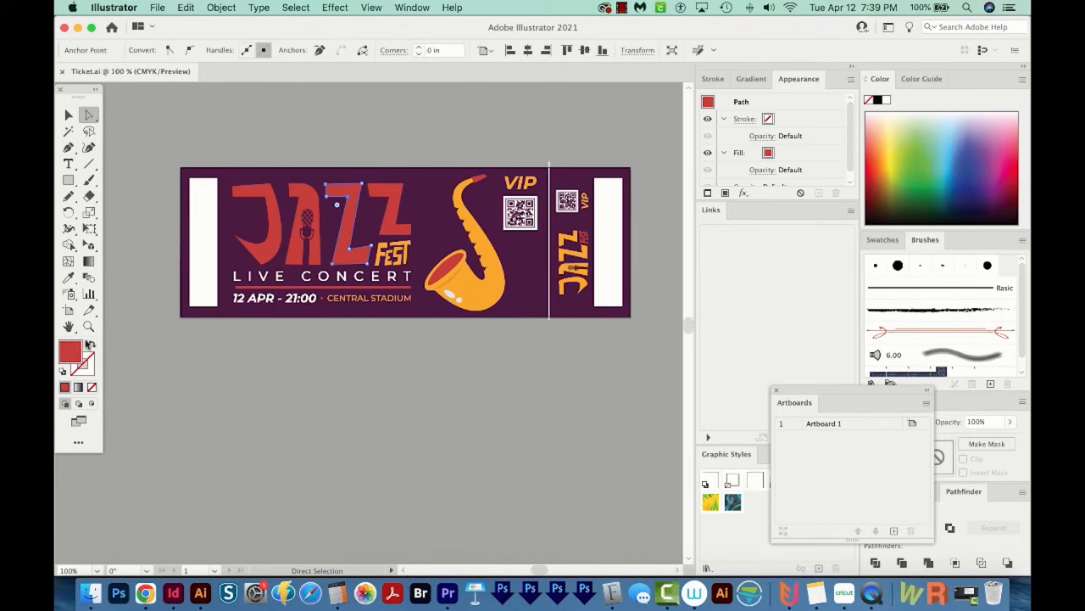
double_click(75, 357)
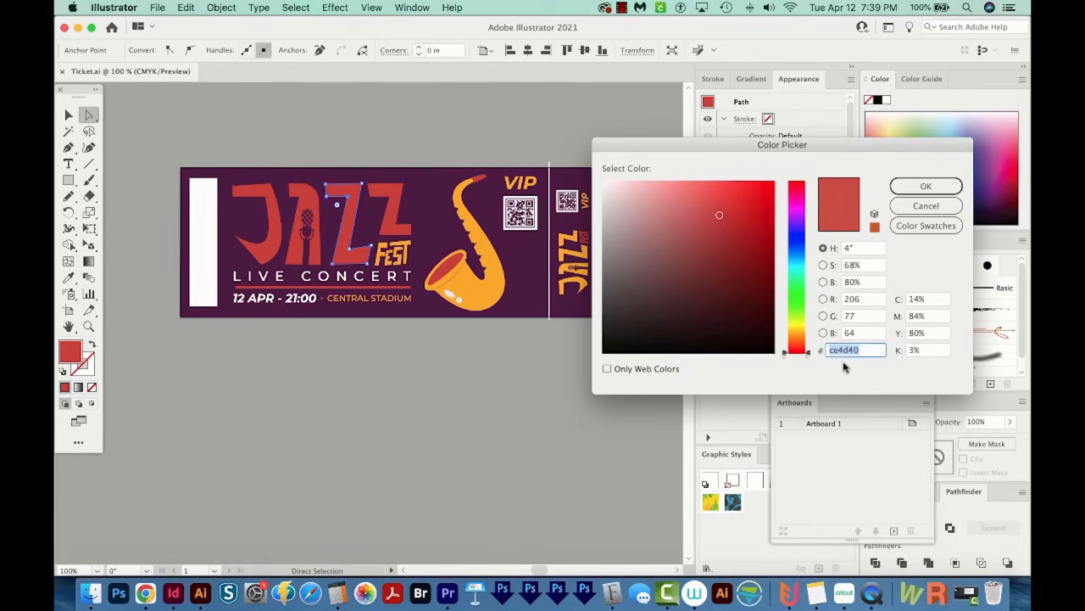
click(926, 205)
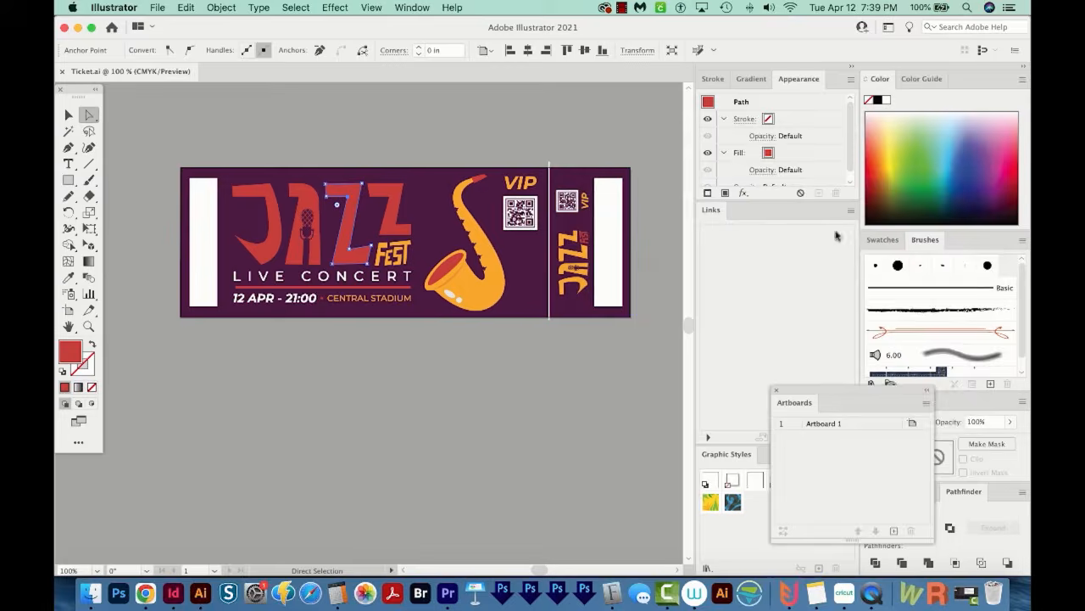
- Switch back to InDesign and set the fill color of the NUMBER placeholder text to ce4d40
click(173, 594)
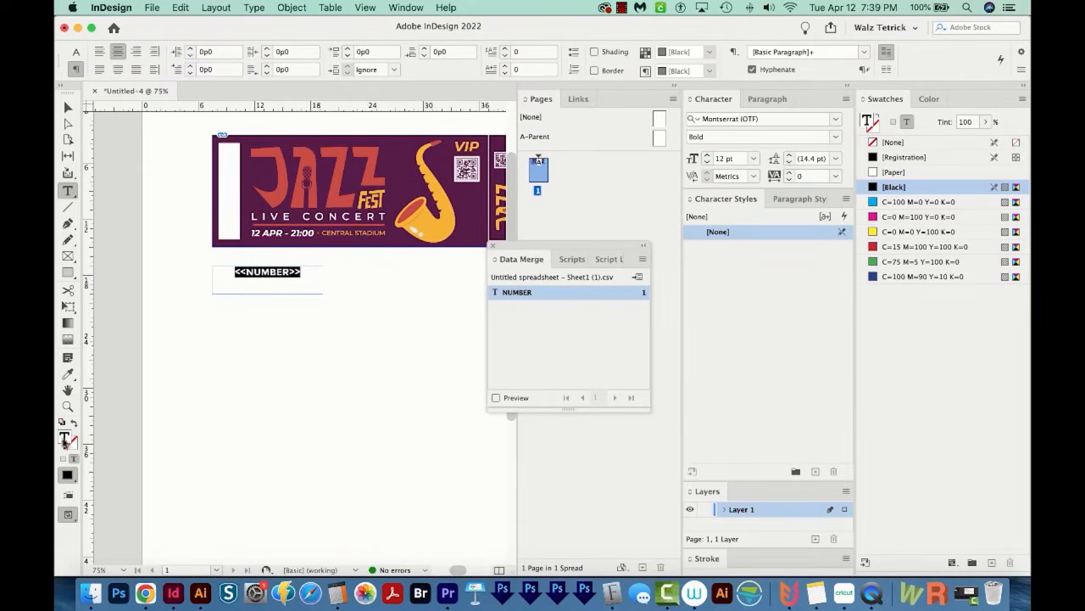
double_click(65, 437)
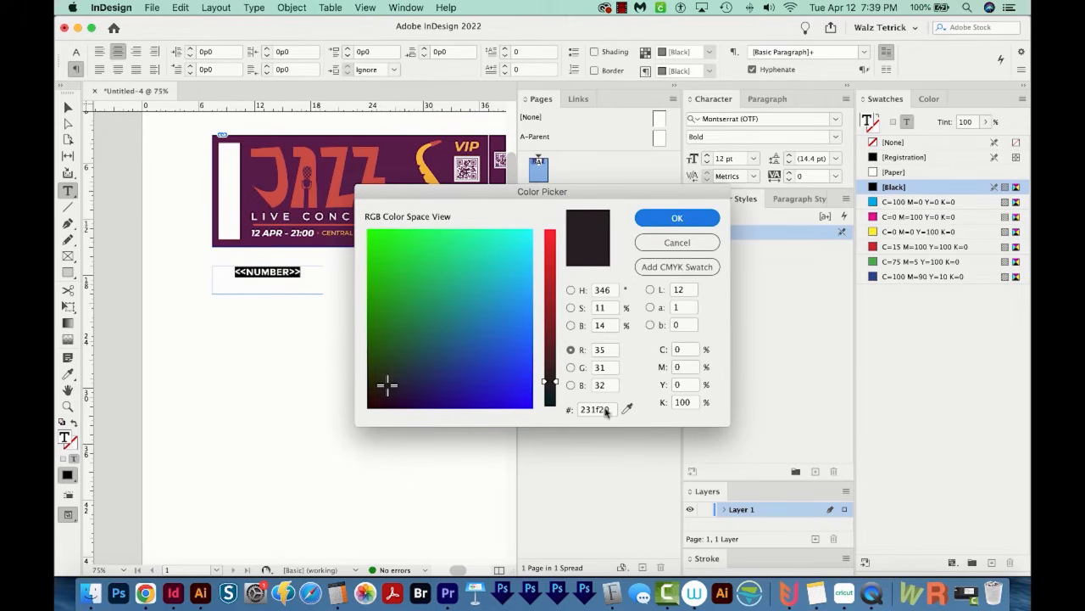
drag(606, 410, 574, 410)
text(ce4d40)
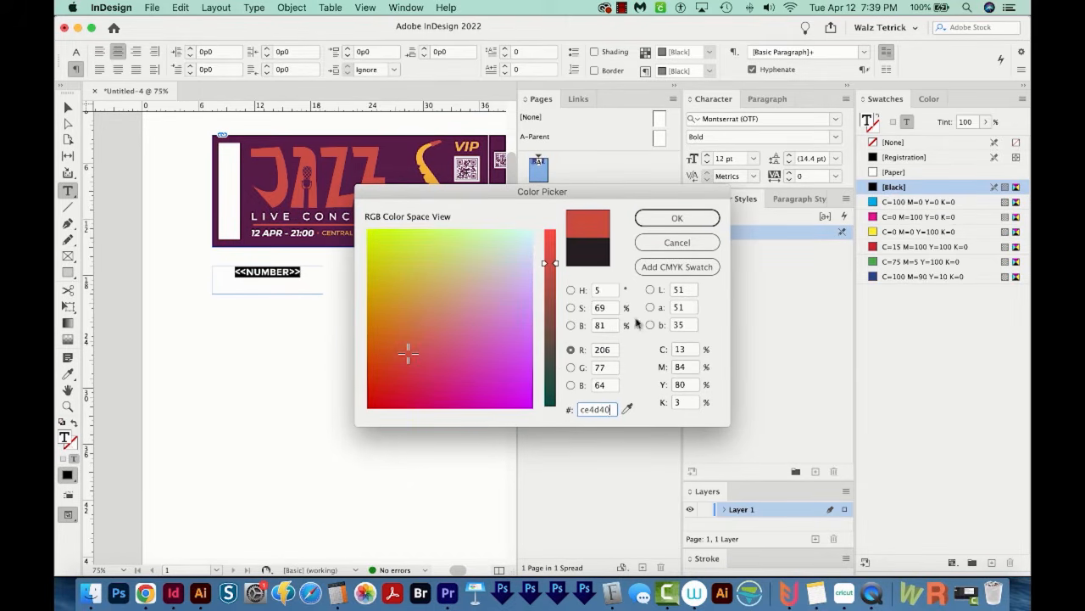
click(658, 220)
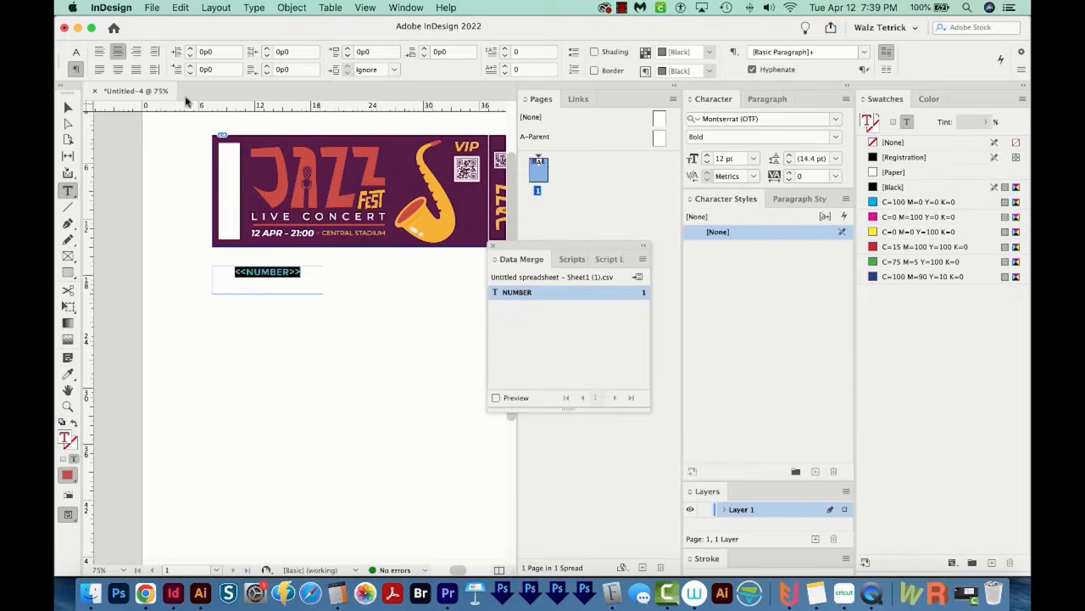
- Rotate the number text frame 90° and move it onto the white strip at the ticket's left end
key(Escape)
mouse_move(276, 282)
mouse_down()
mouse_move(266, 204)
mouse_move(260, 270)
mouse_up()
scroll(364, 222, right, 5)
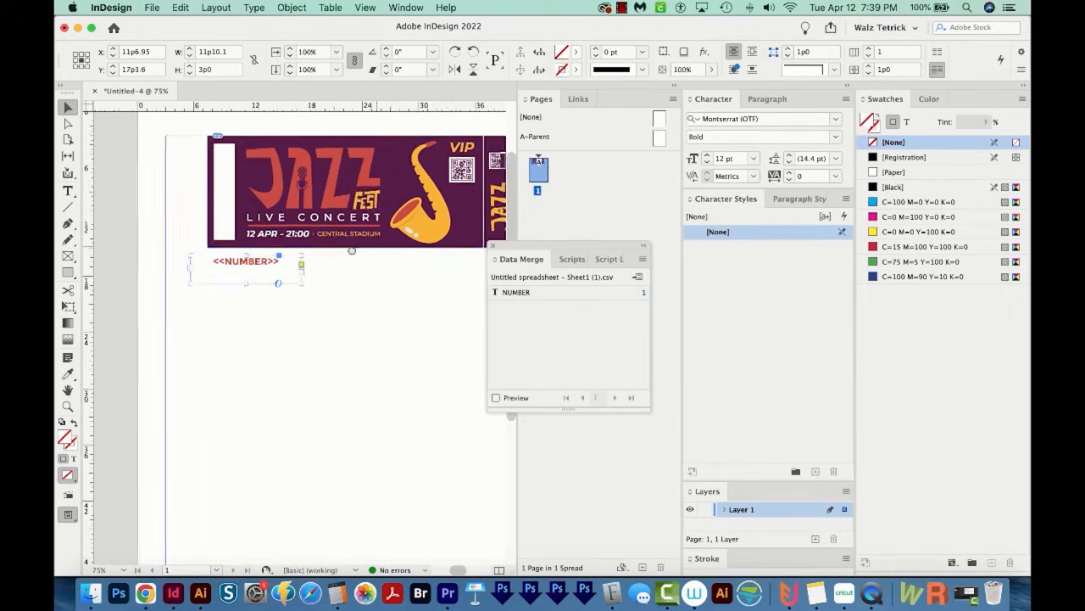
key(e)
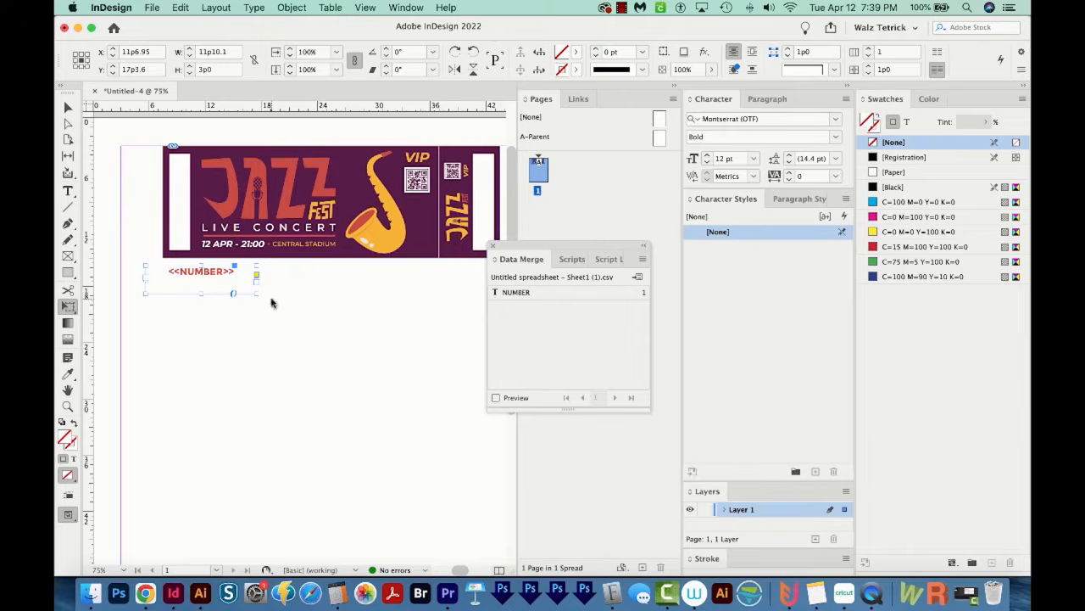
drag(273, 302, 219, 200)
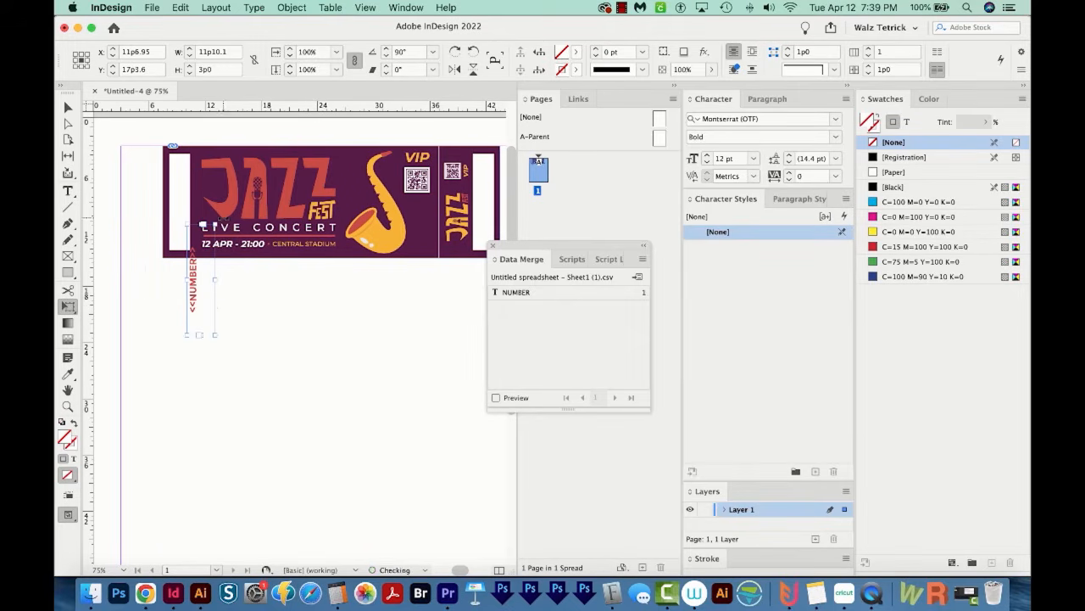
drag(198, 309, 182, 232)
- Shorten the rotated number frame to about 10p4 to match the white strip's height and adjust its horizontal position
key(z)
drag(233, 130, 163, 299)
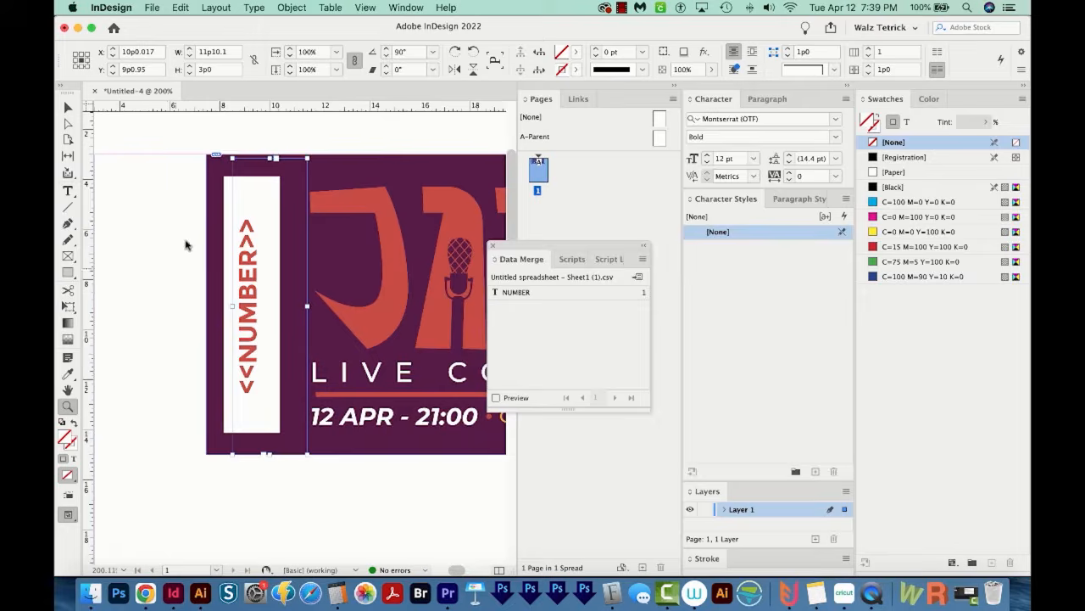
key(v)
drag(270, 155, 269, 175)
drag(270, 453, 270, 432)
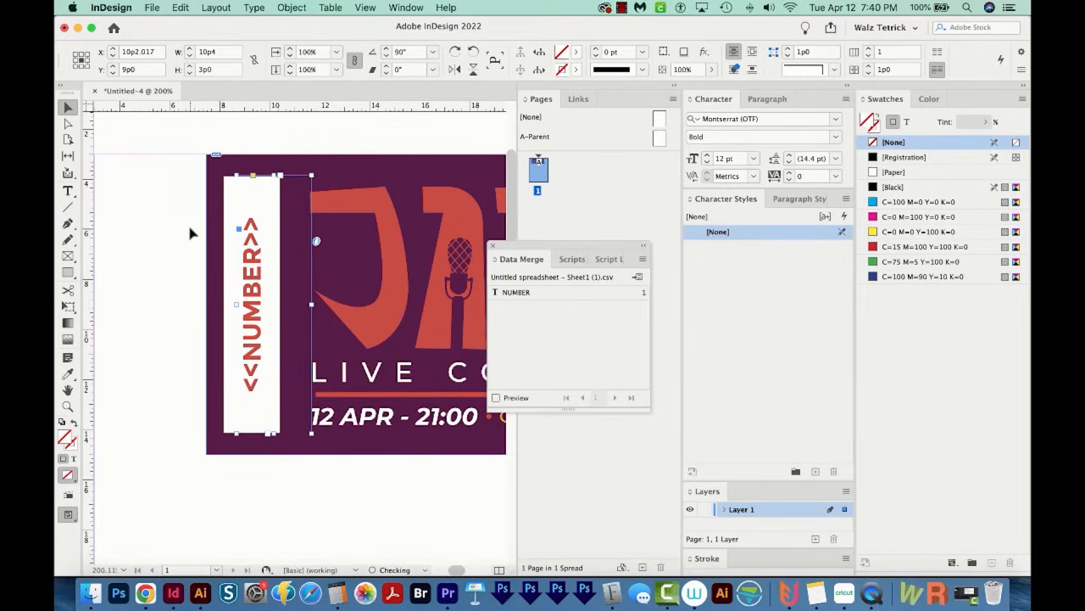
key(Right)
key(Left)
- Duplicate the number frame straight across onto the white strip at the ticket's right end
key(super+minus)
key(super+minus)
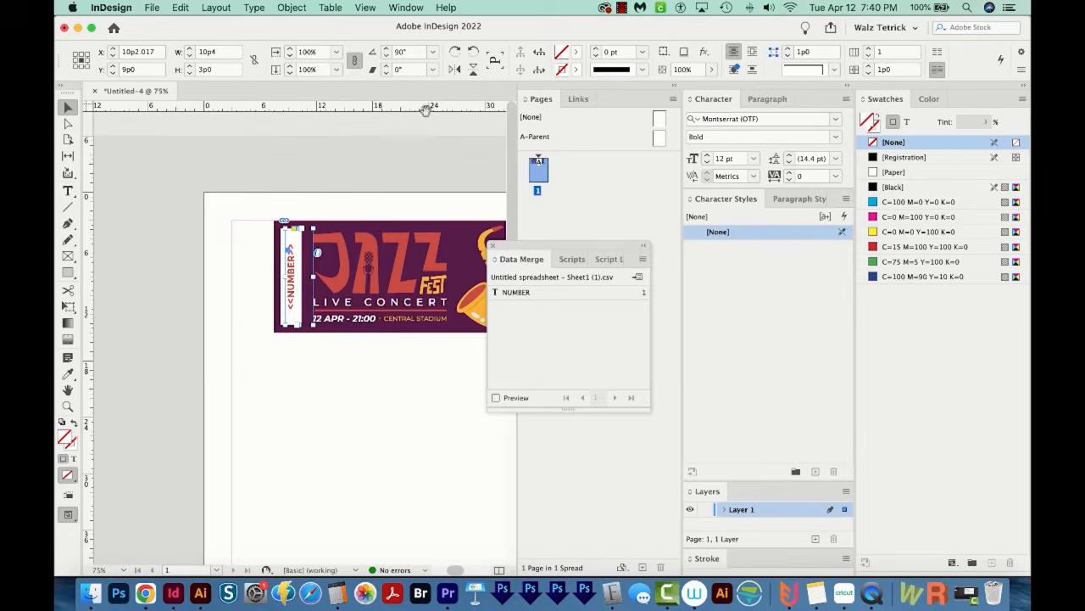
key(super+minus)
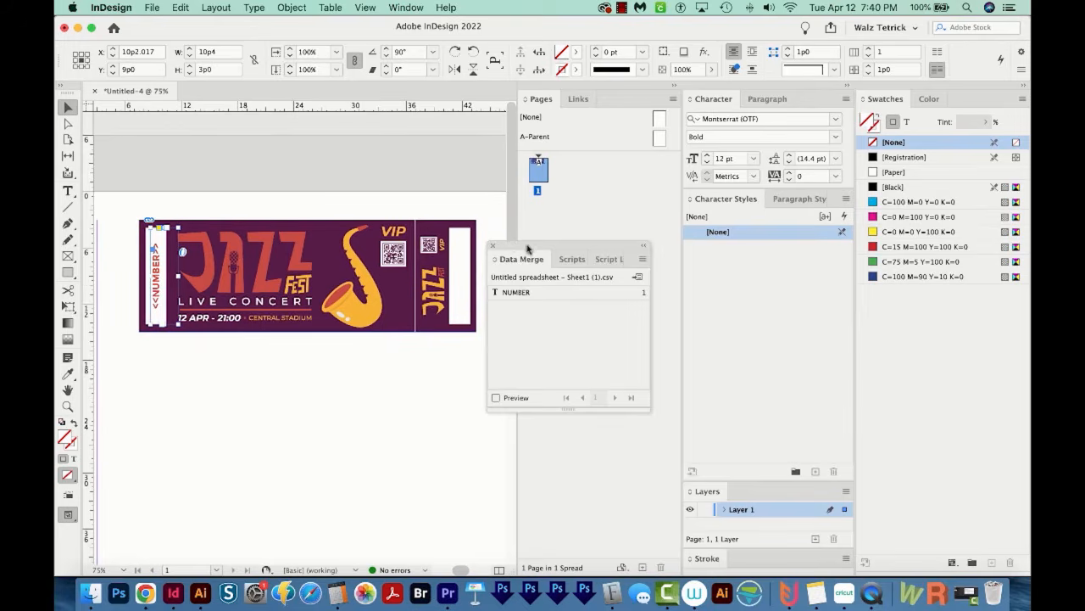
drag(529, 245, 600, 323)
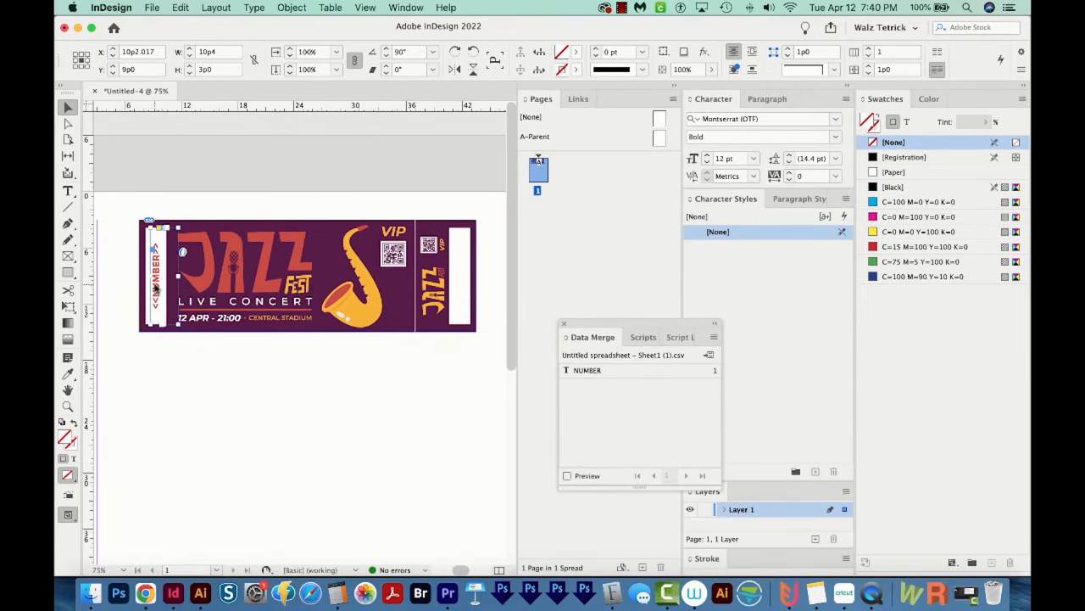
drag(155, 290, 462, 289)
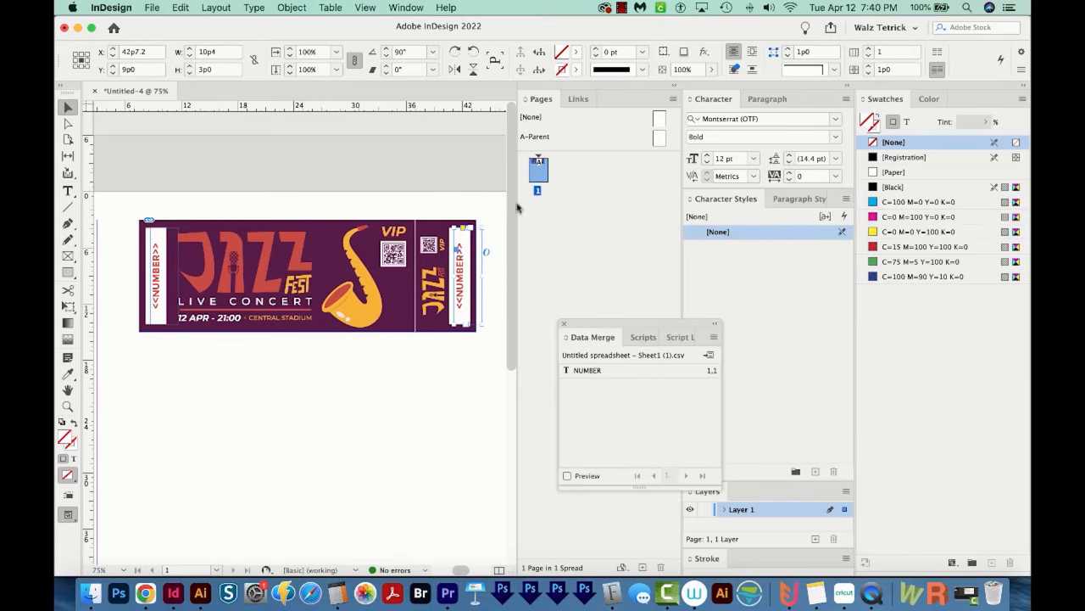
- Nudge the duplicated number frame slightly to the right and preview the merged numbers on the ticket
key(Right)
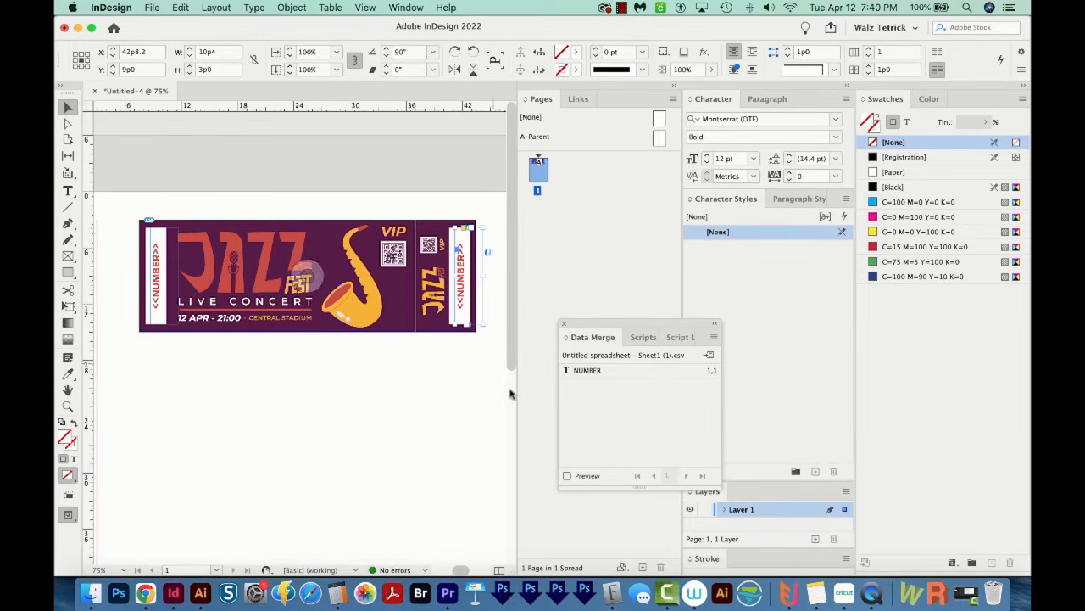
click(567, 476)
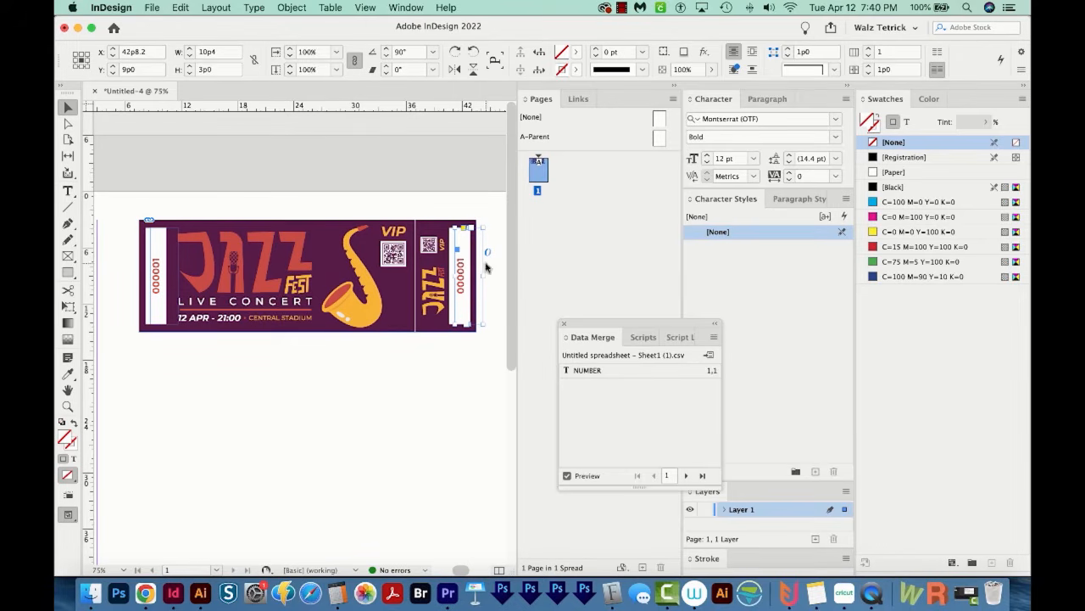
- Start creating the merged document from all records with Multiple Records per document page and preview the multiple record layout
click(710, 357)
drag(930, 251, 589, 99)
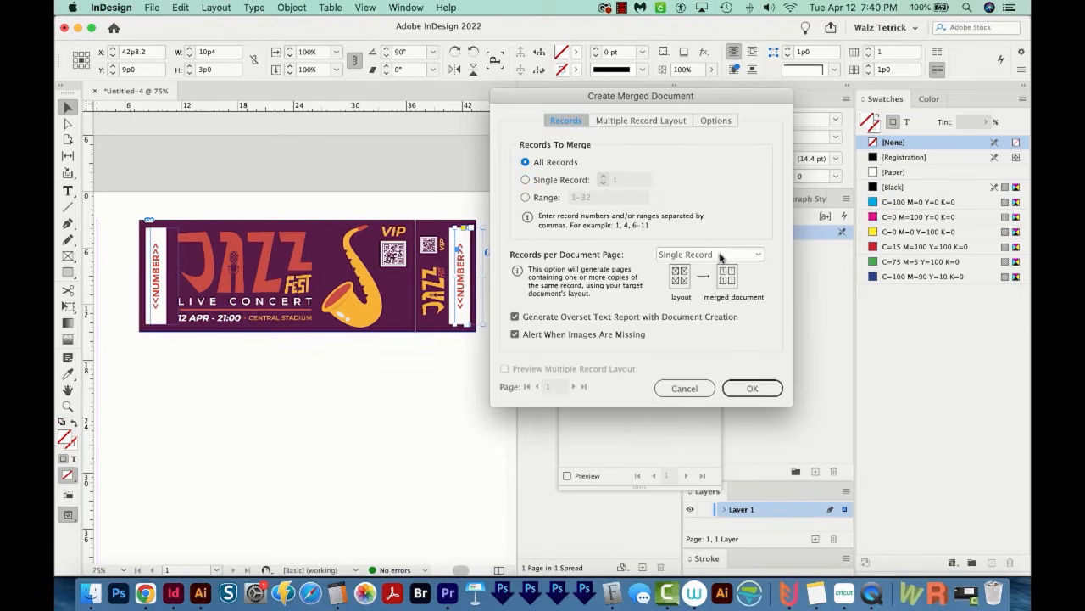
click(720, 257)
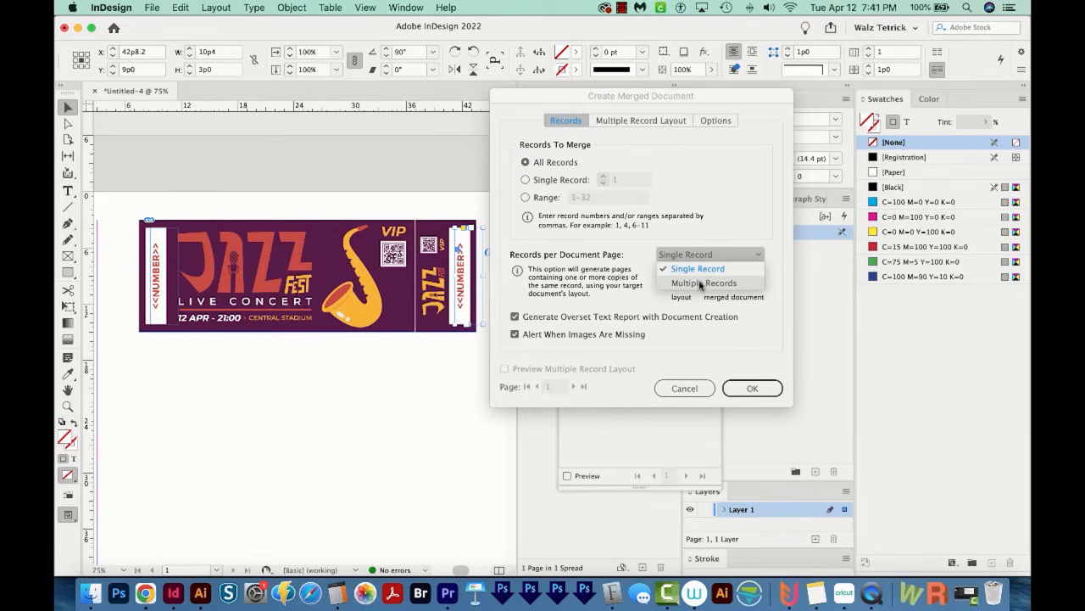
click(700, 283)
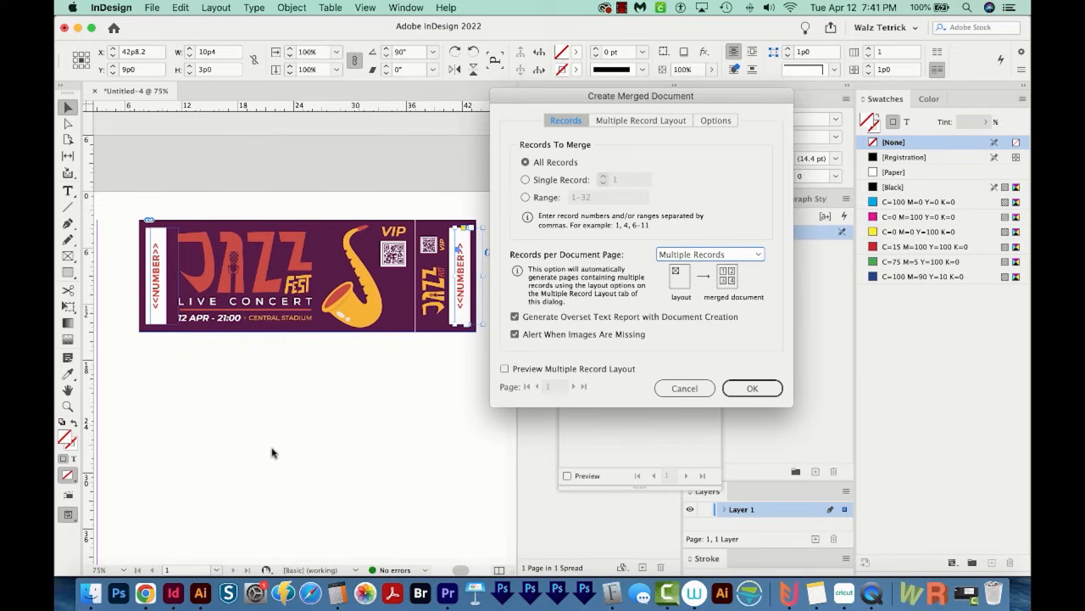
click(505, 368)
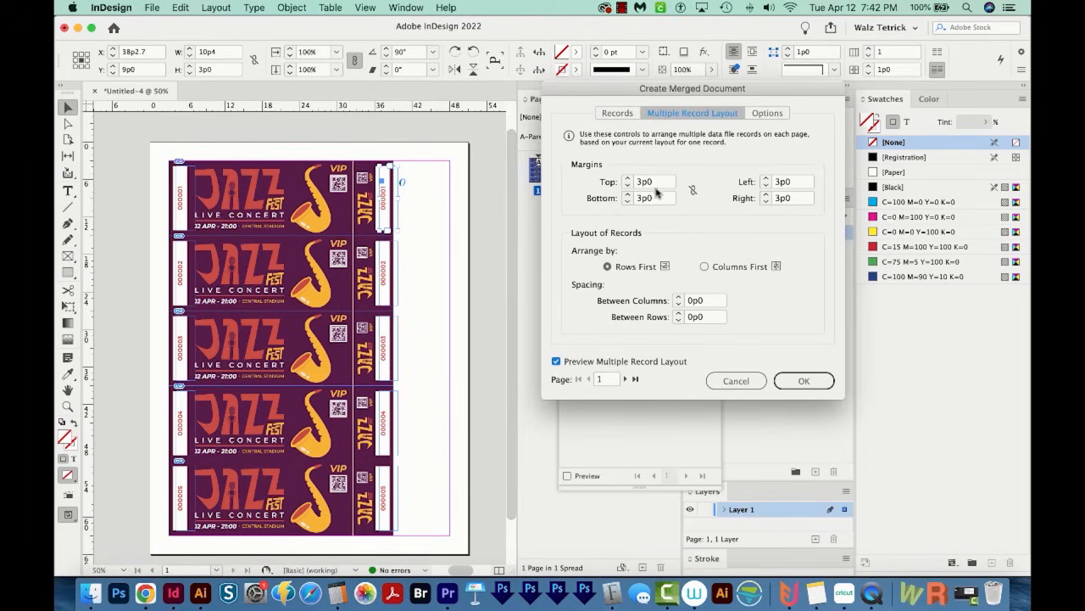
- Set the left margin of the multiple record layout to 7p1 to center the tickets on the page
key(Tab)
text(9p0)
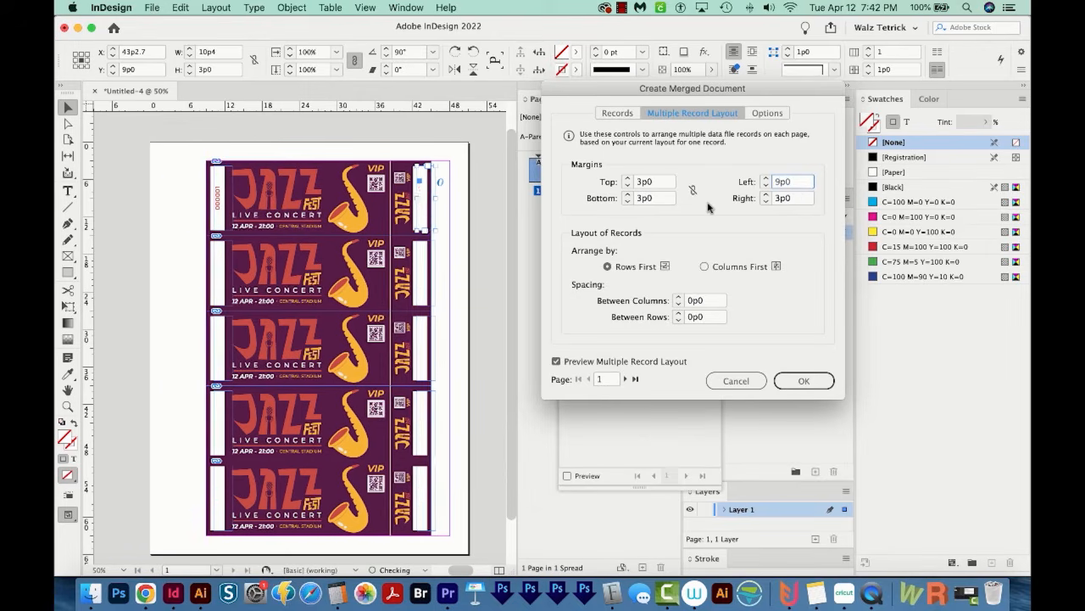
key(Down)
key(Down)
key(Down)
key(Down)
key(Down)
key(Down)
key(Down)
key(Down)
key(Down)
key(Down)
key(Down)
key(Down)
key(Down)
key(Down)
key(Down)
key(Down)
key(Down)
key(Down)
key(Down)
key(Down)
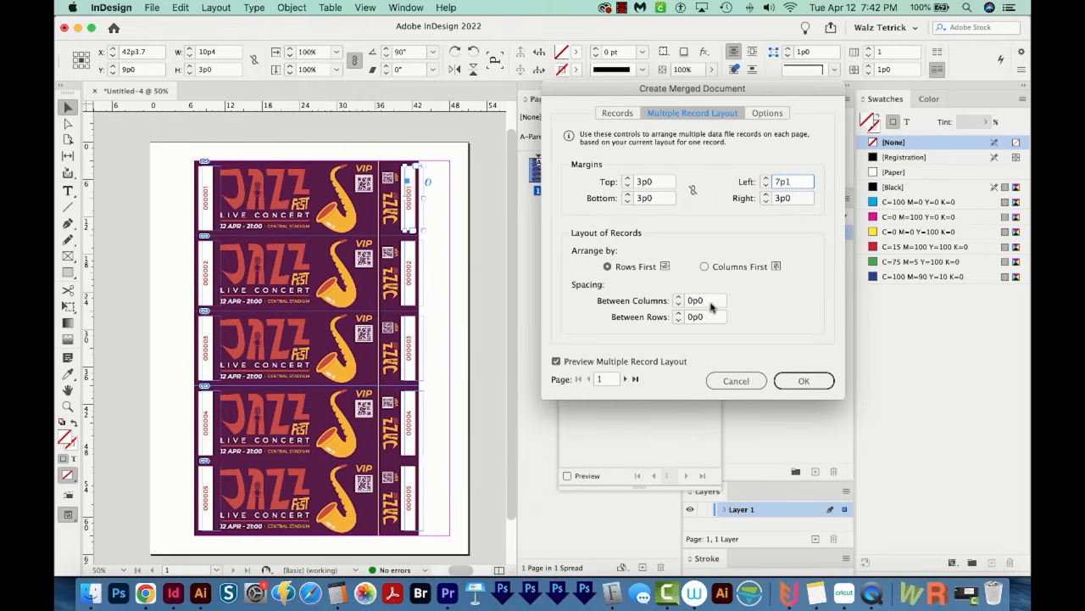
- Try a spacing of 2p0 between rows and return it to 0p0
click(711, 305)
key(Tab)
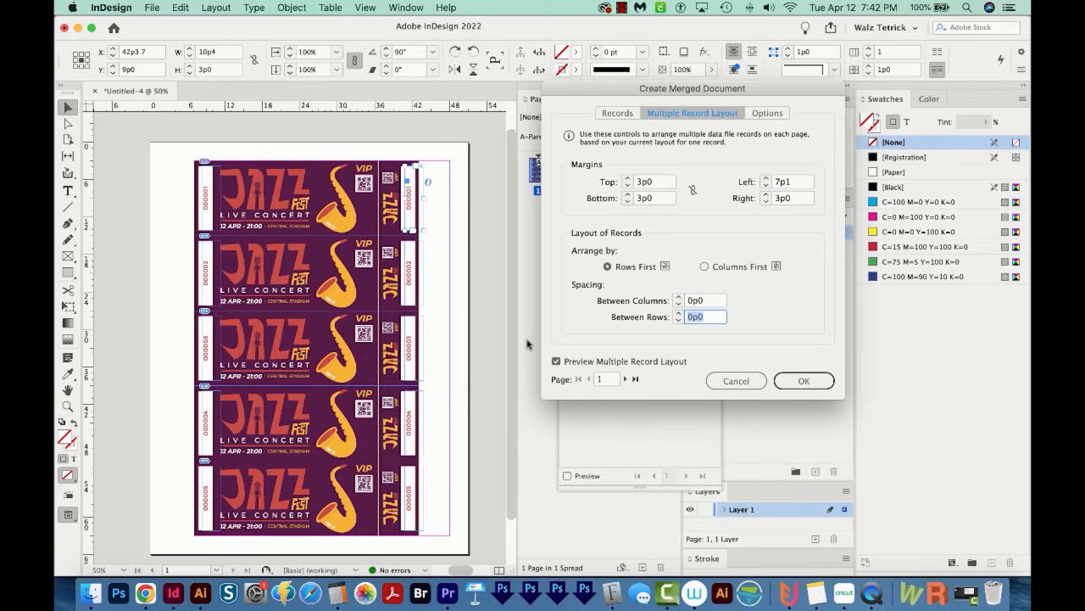
text(1p0)
key(Up)
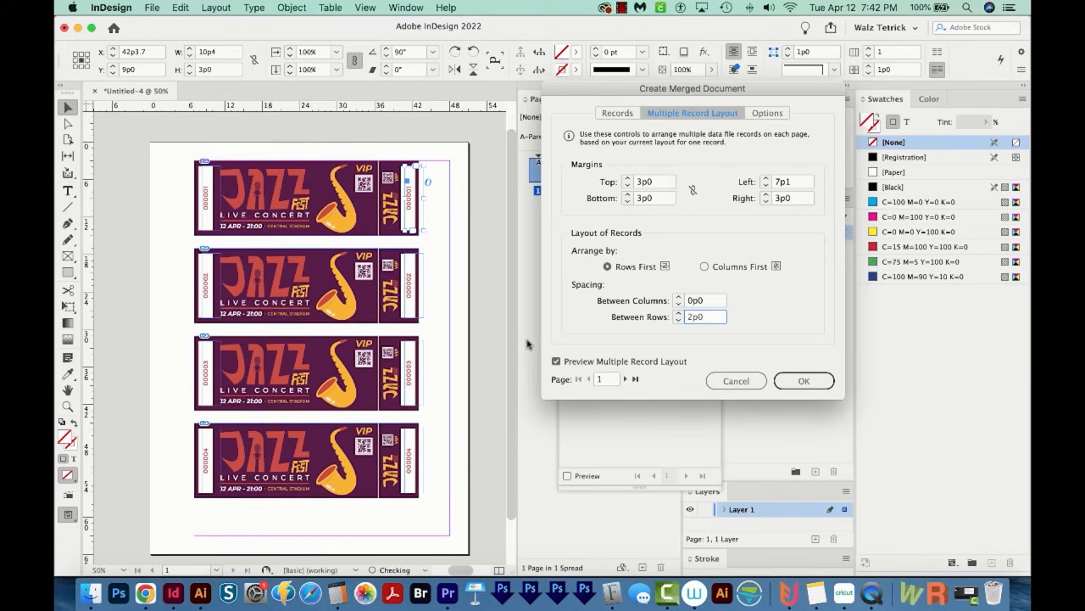
key(Down)
key(Down)
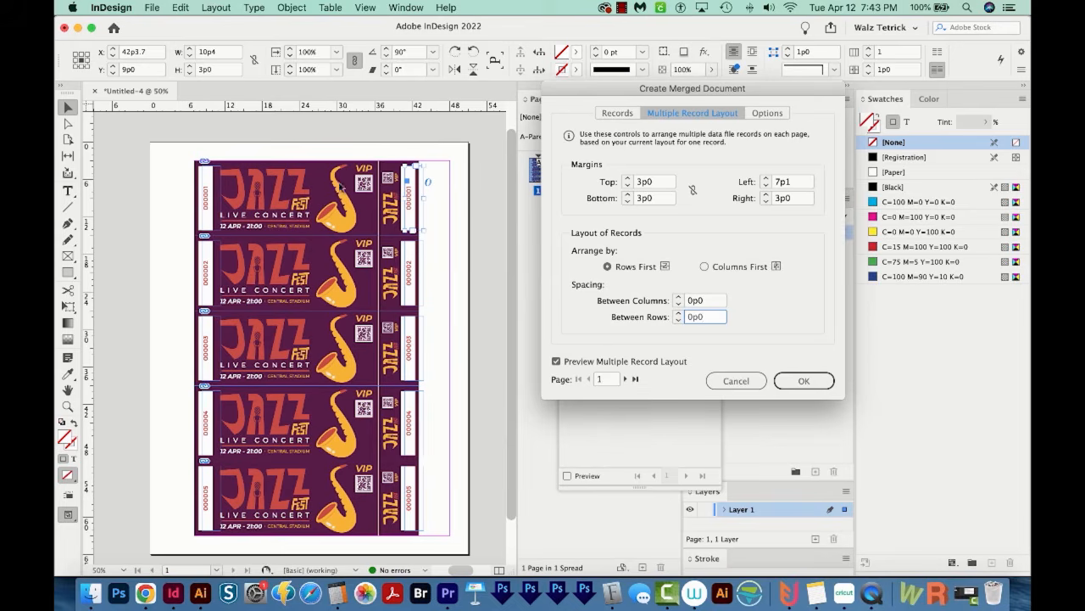
- Turn off the multiple record layout preview and generate the merged document, dismissing the overset text report
click(556, 361)
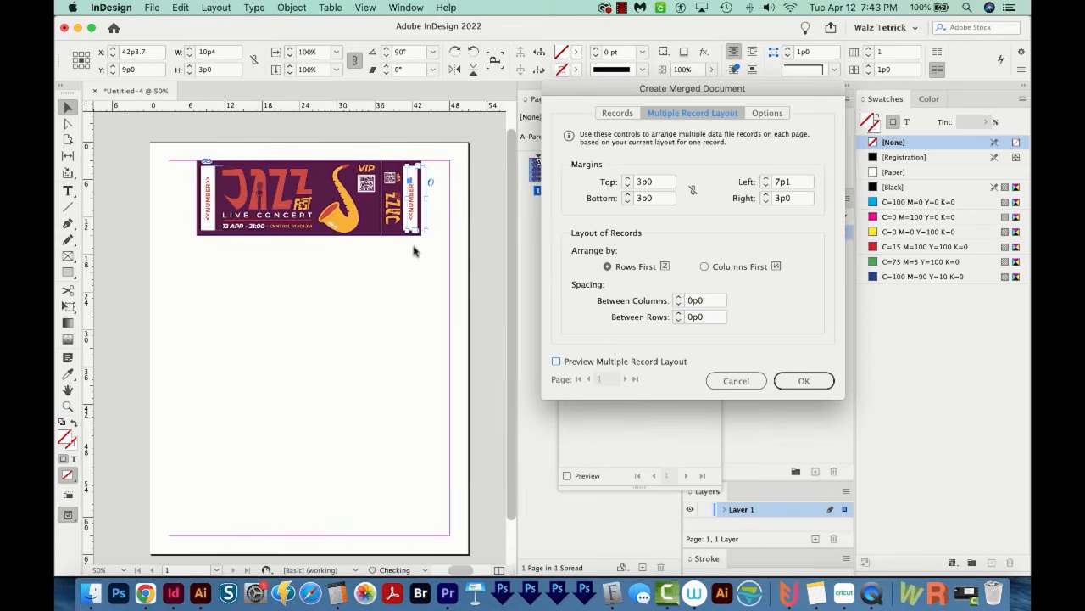
click(803, 381)
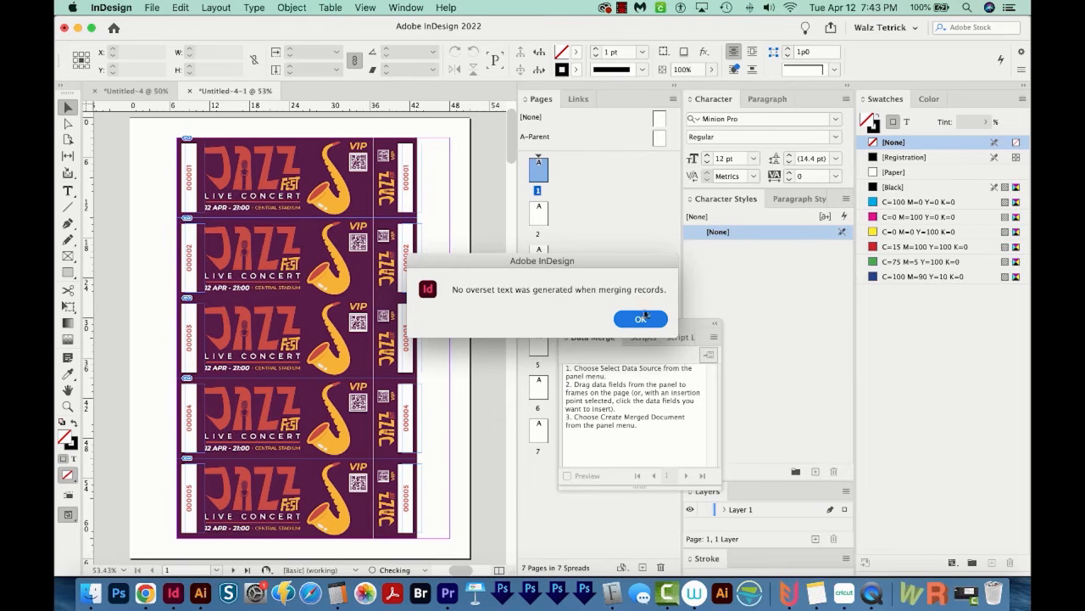
key(Return)
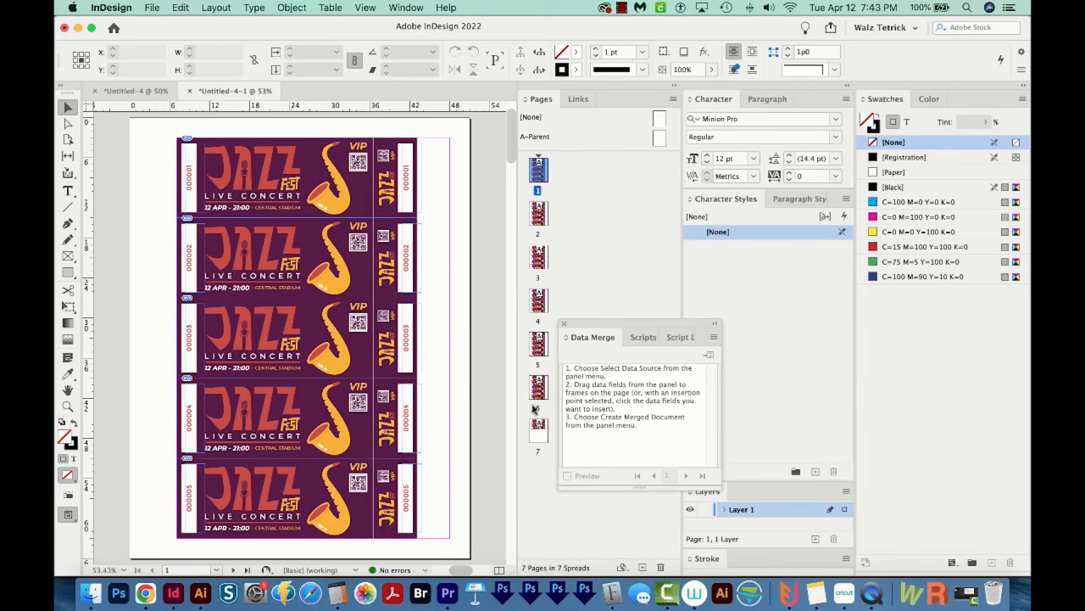
- Check the ticket numbers at both ends of the tickets on page 5 of the merged document
double_click(538, 345)
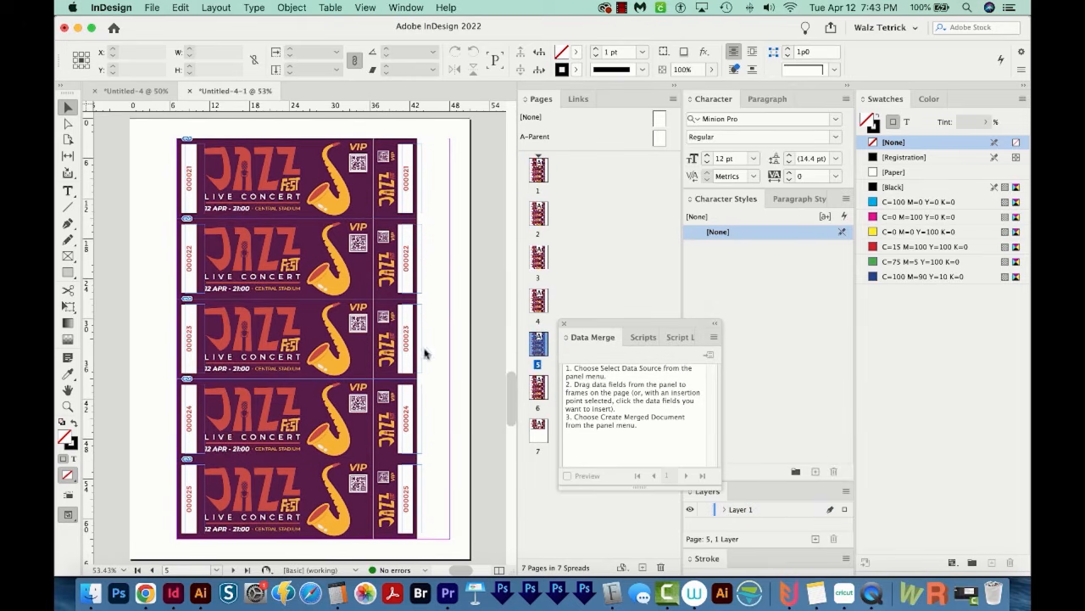
key(z)
drag(341, 279, 189, 423)
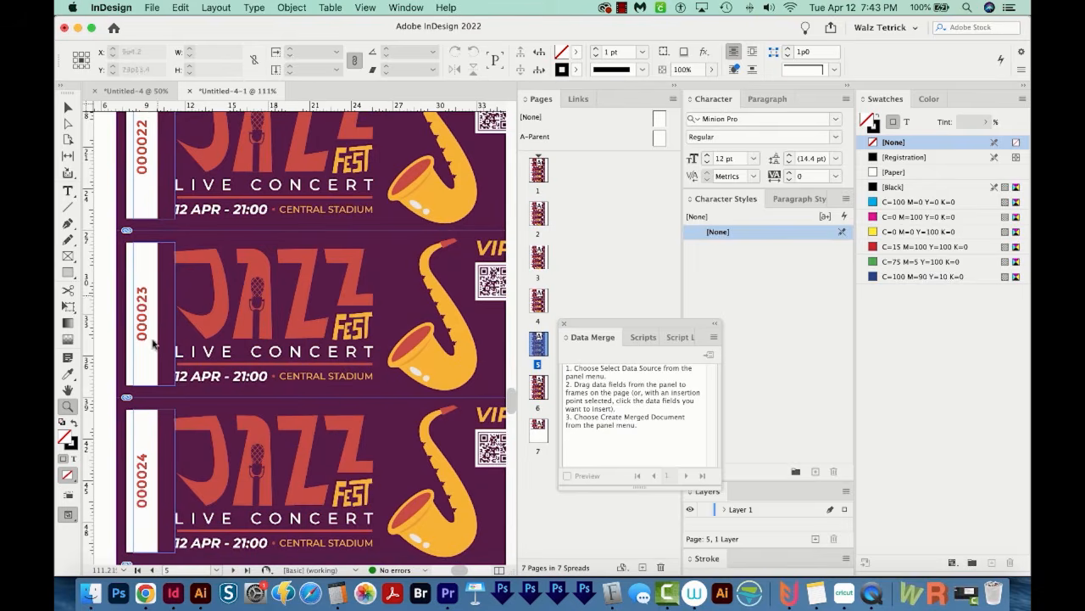
scroll(378, 360, right, 4)
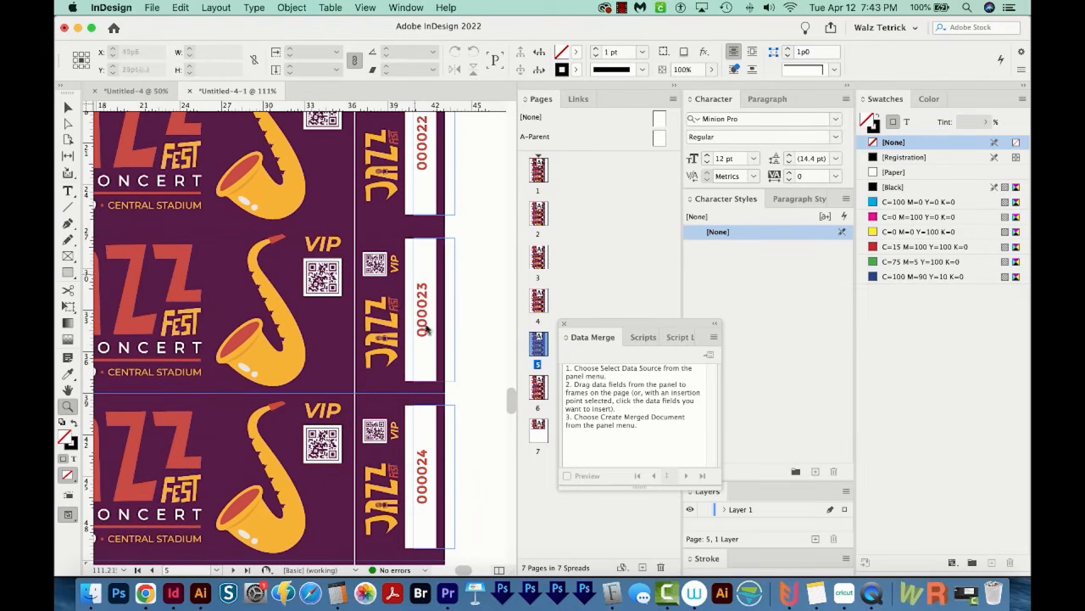
scroll(449, 500, down, 3)
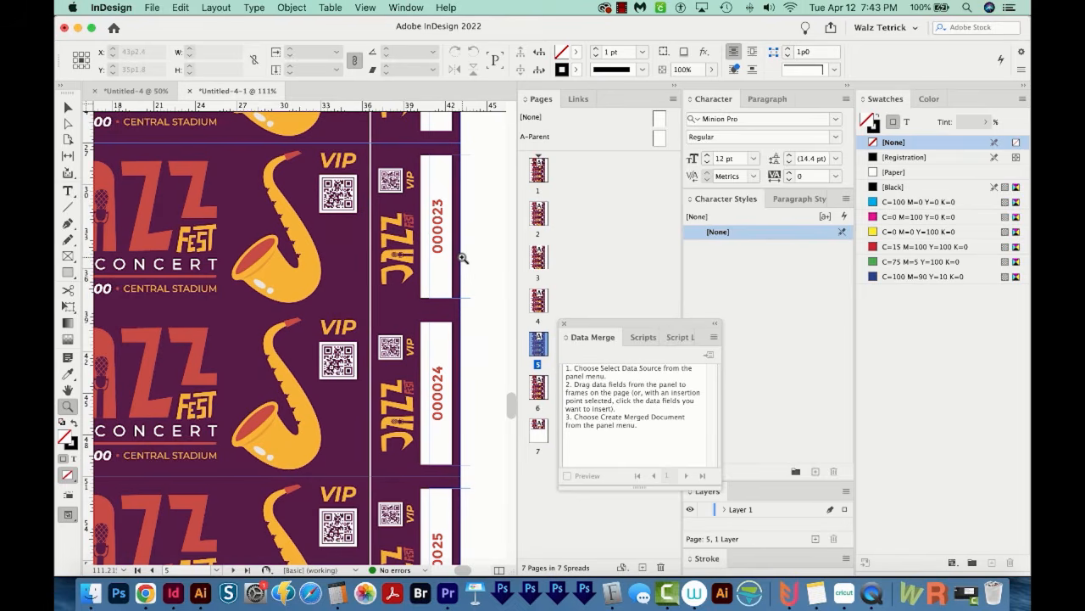
key(super+0)
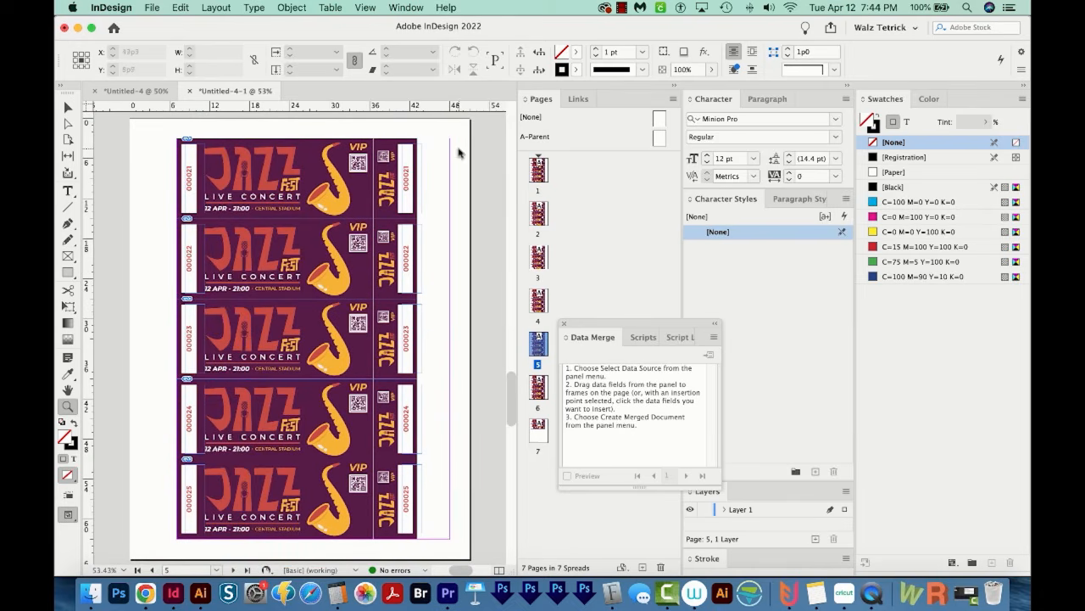
- Start exporting the merged document in the Adobe PDF (Print) format
key(super+e)
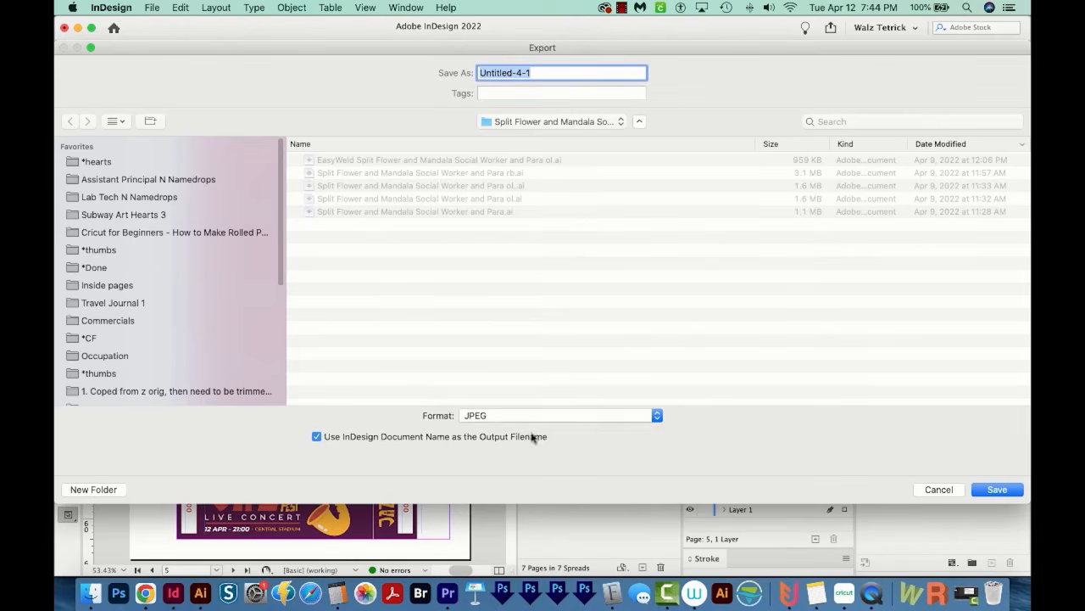
click(553, 417)
click(557, 343)
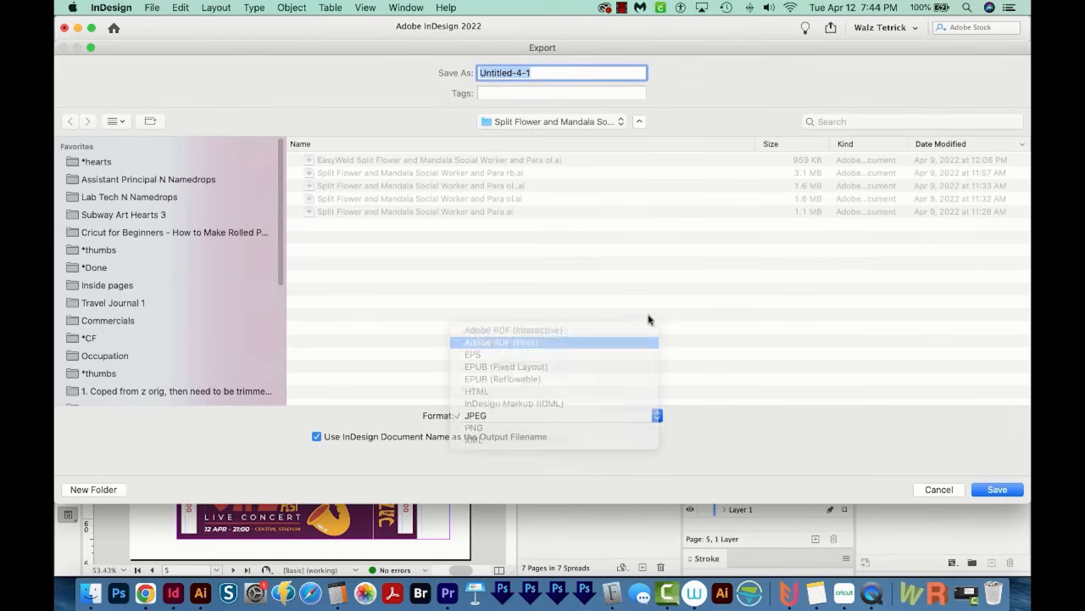